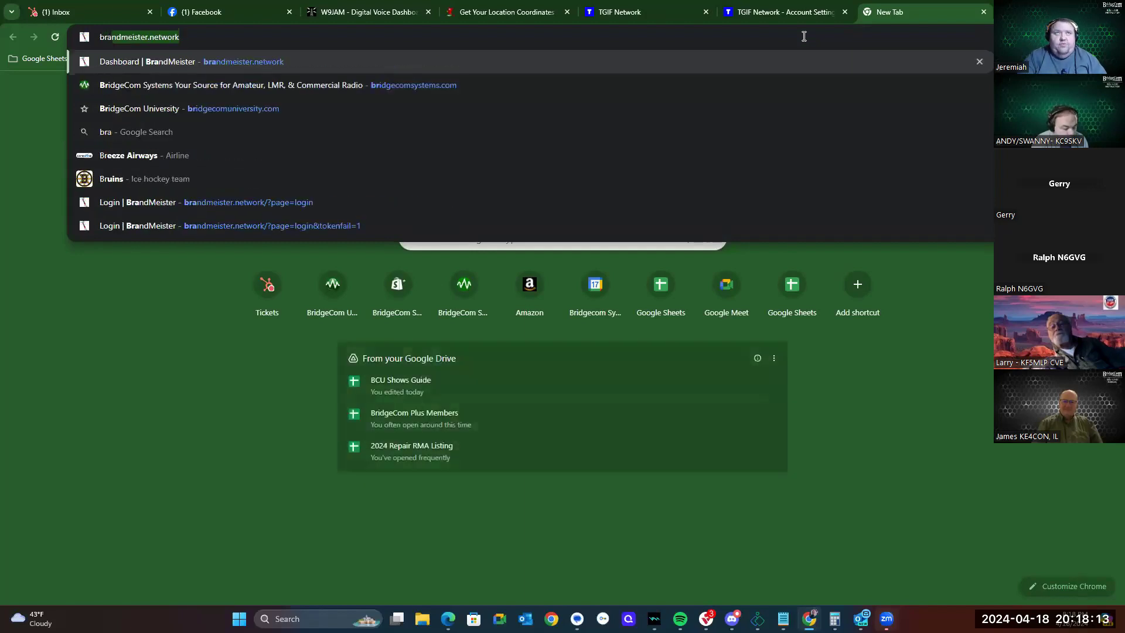
Step: Load brandmeister.network and sign in to reach the User Dashboard
key("Return")
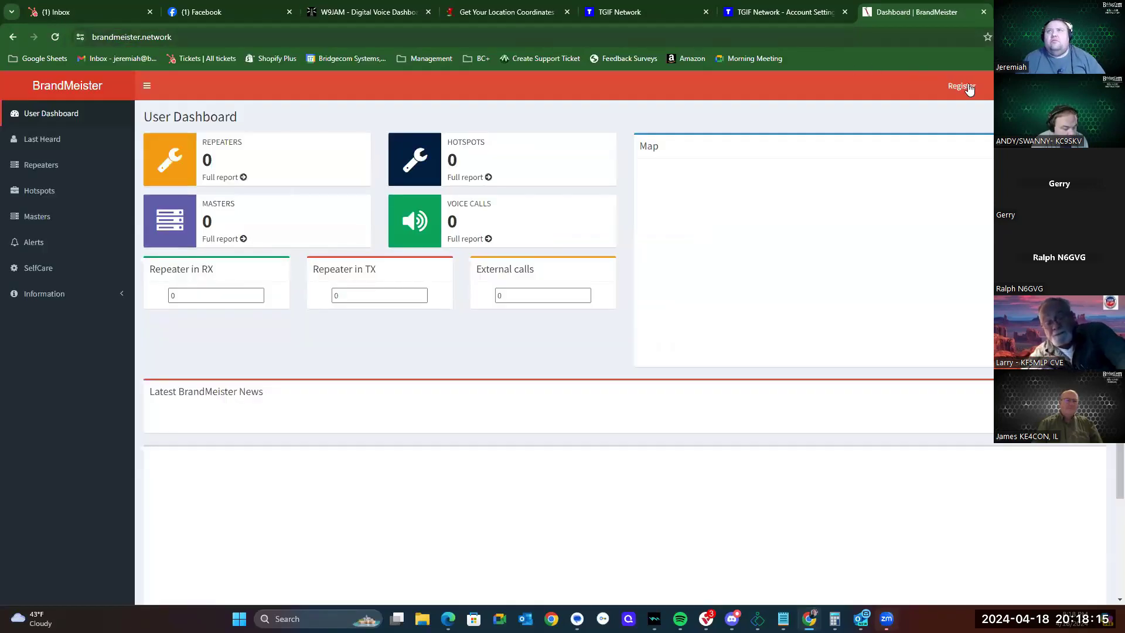
left_click(961, 86)
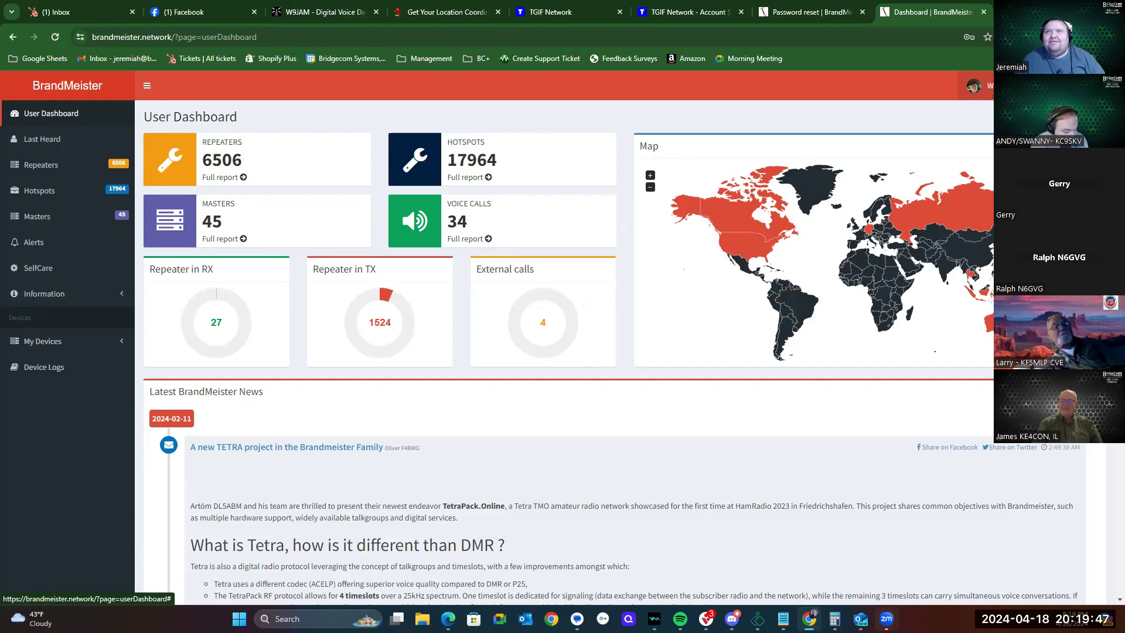
Step: Go through SelfCare and Profile Settings to the account's API Keys page
left_click(975, 85)
left_click(951, 253)
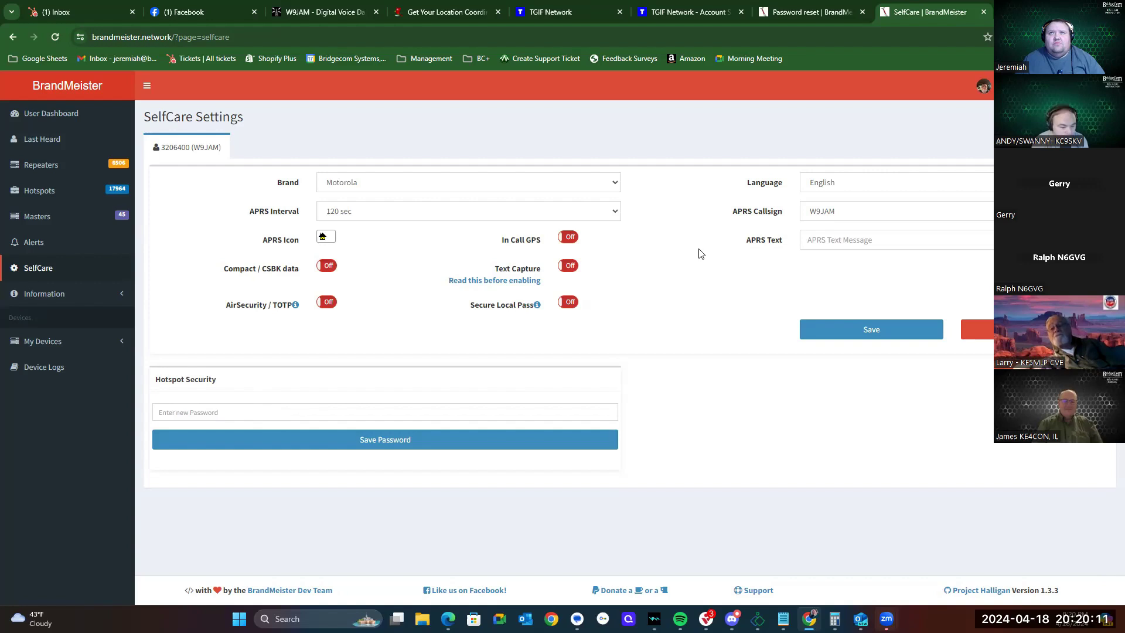
left_click(983, 86)
left_click(985, 239)
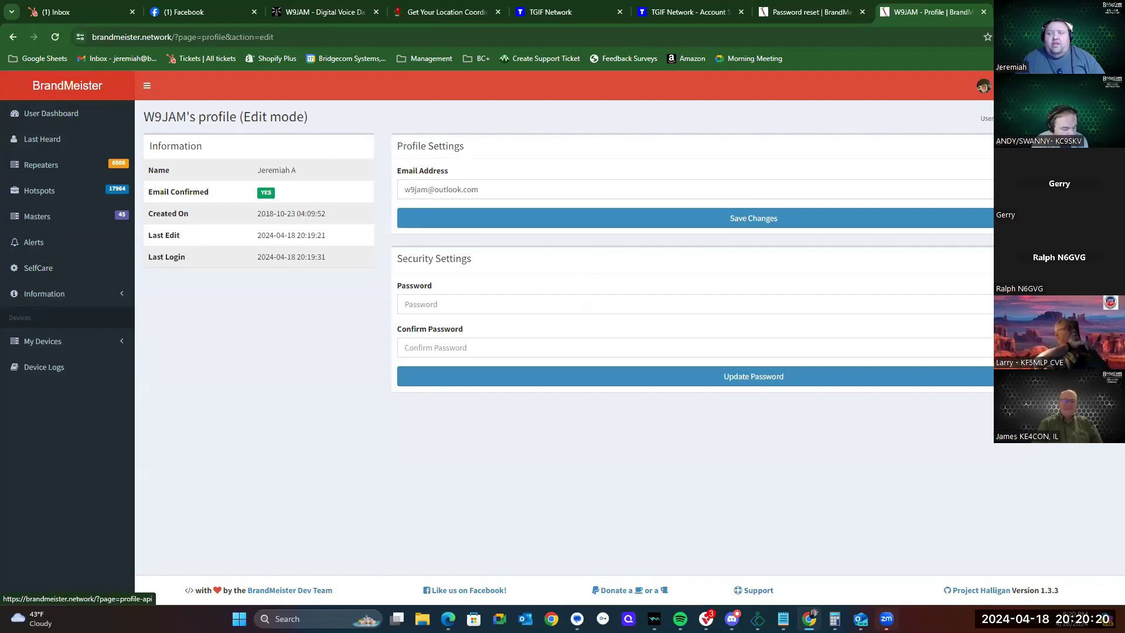
left_click(585, 305)
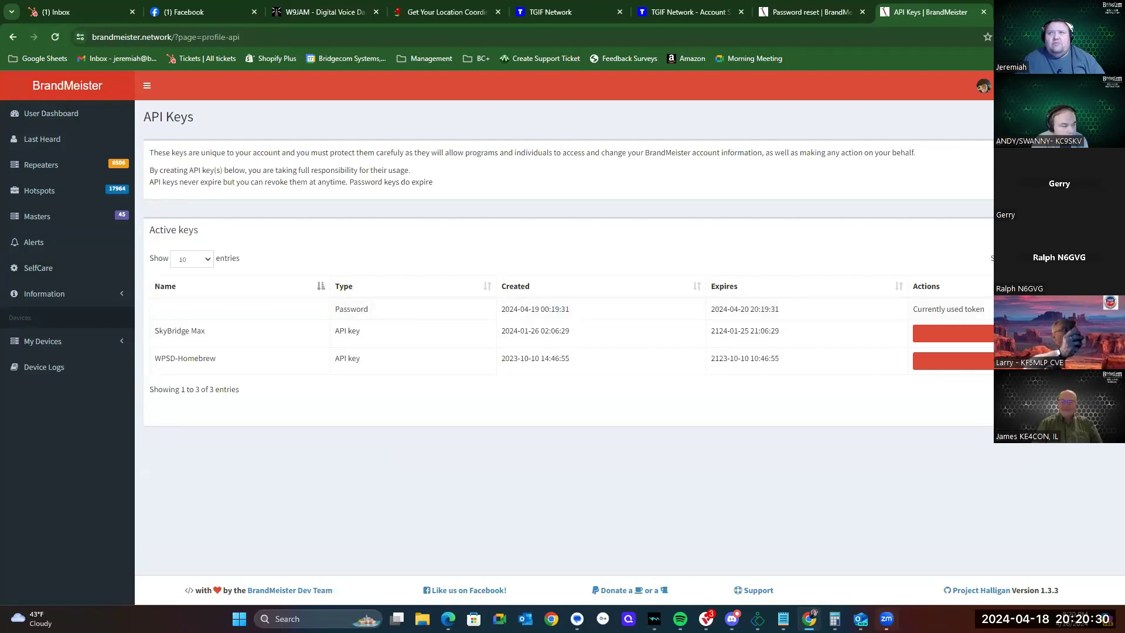
Step: Add a new BrandMeister API key named 'test'
left_click(1026, 230)
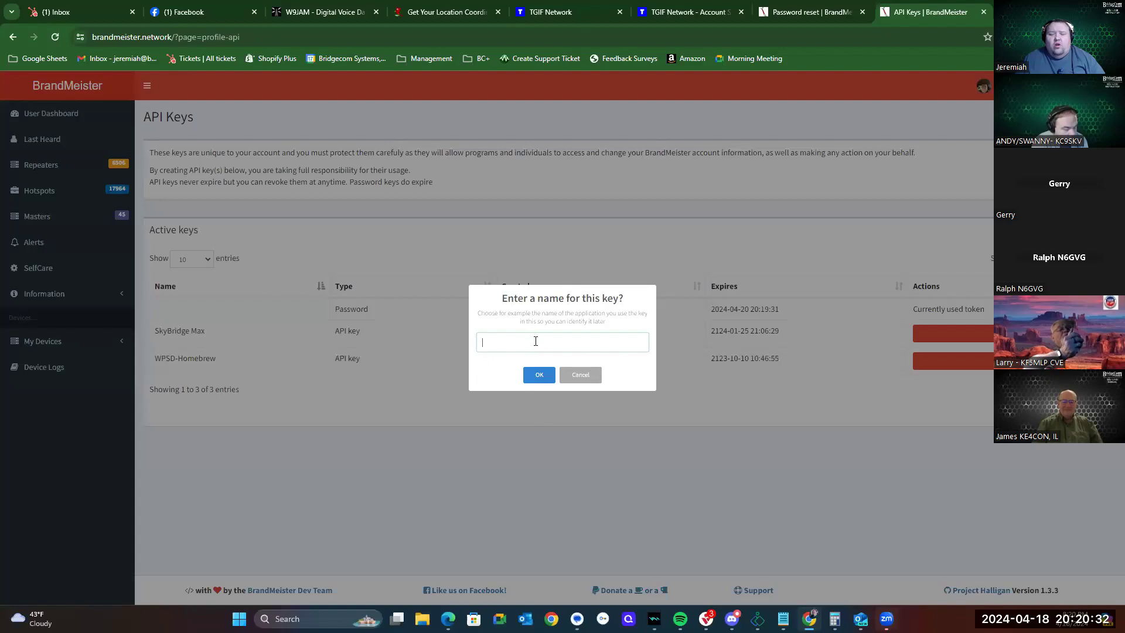
type("test")
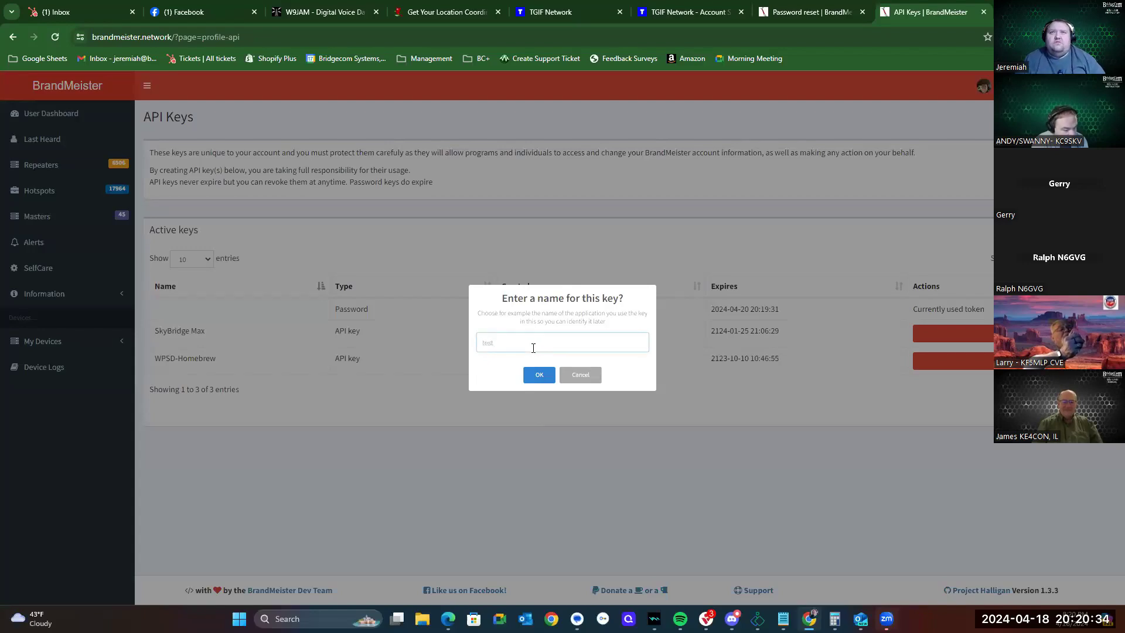
left_click(538, 375)
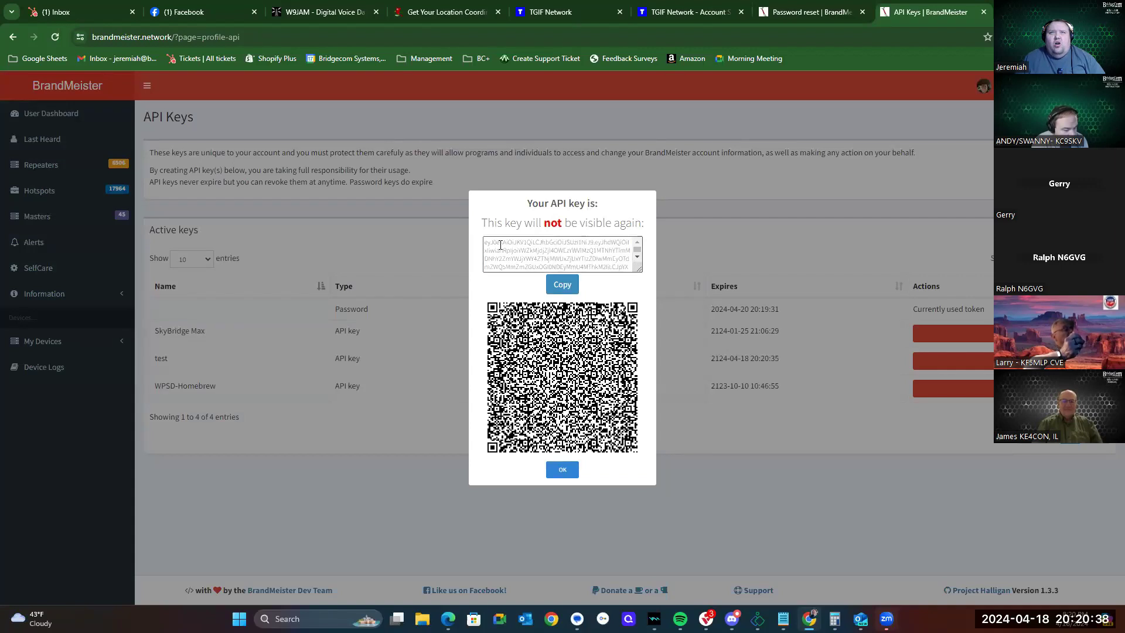
Step: Copy the generated API key and return to the WPSD dashboard tab
left_click_drag(484, 241, 740, 270)
left_click(562, 285)
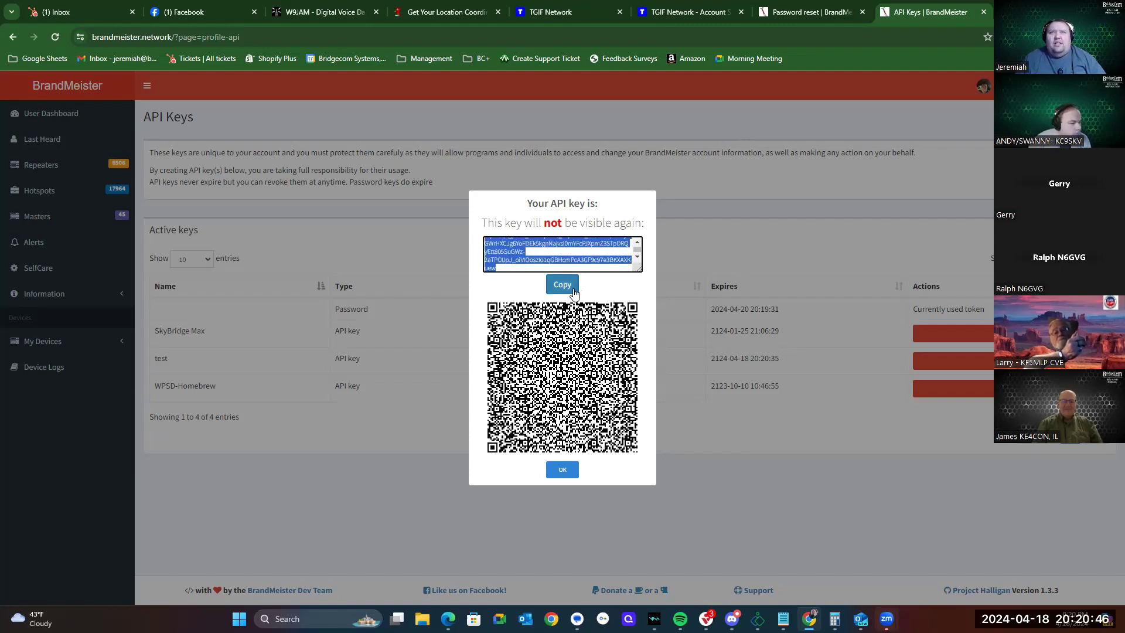
left_click(330, 12)
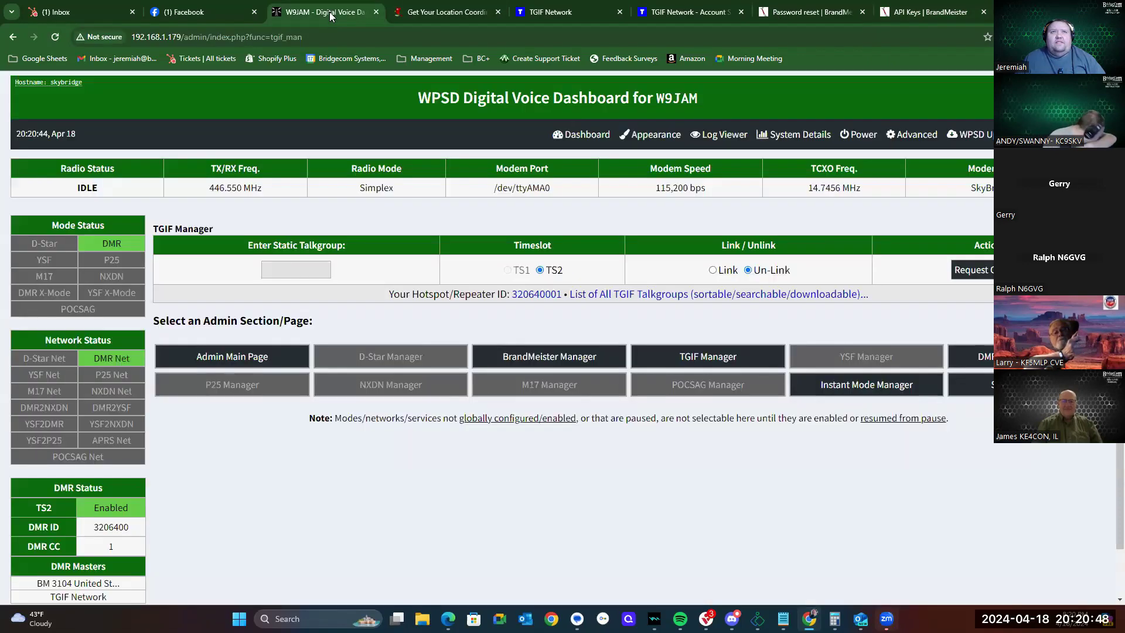
Step: In the Advanced area, open Full Editors > DMR > Brandmeister API Key
left_click(904, 137)
mouse_move(295, 152)
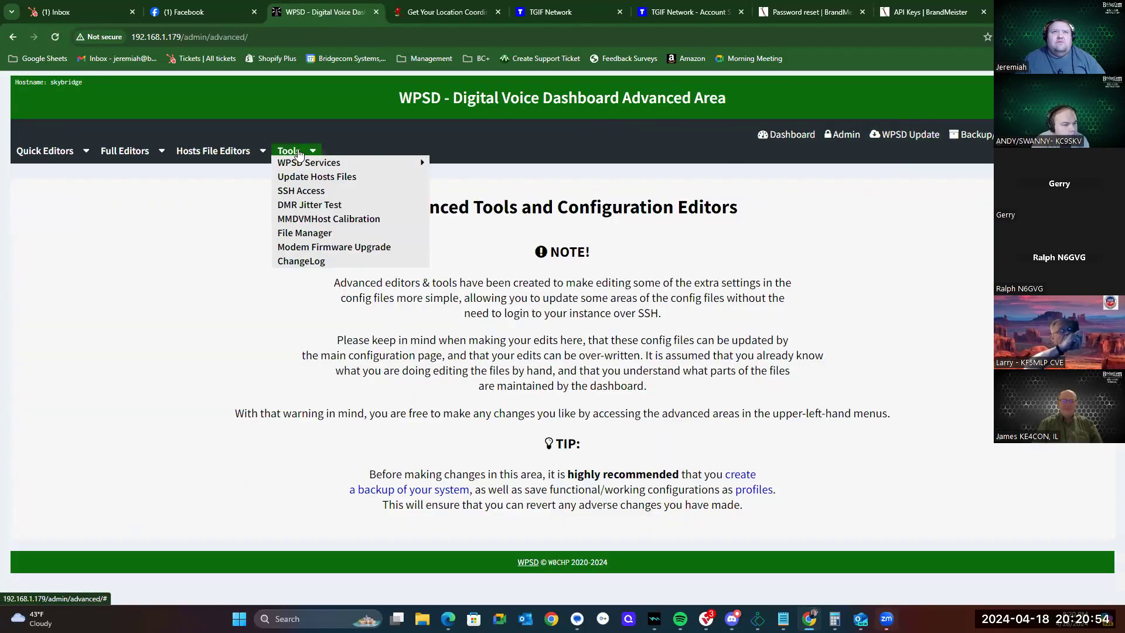
mouse_move(138, 154)
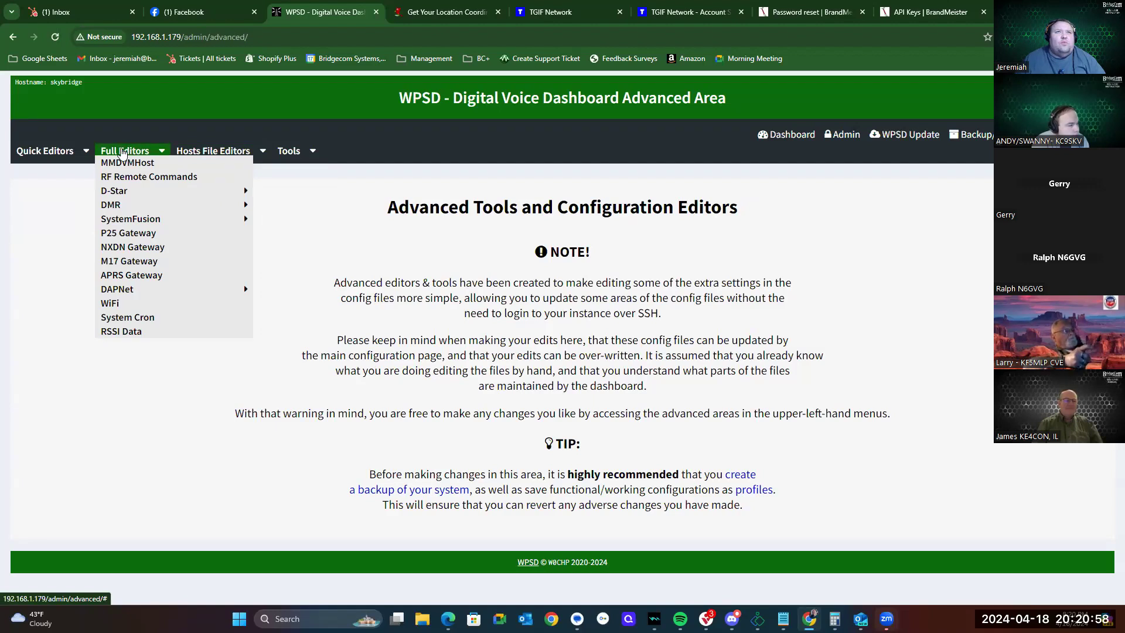
mouse_move(117, 210)
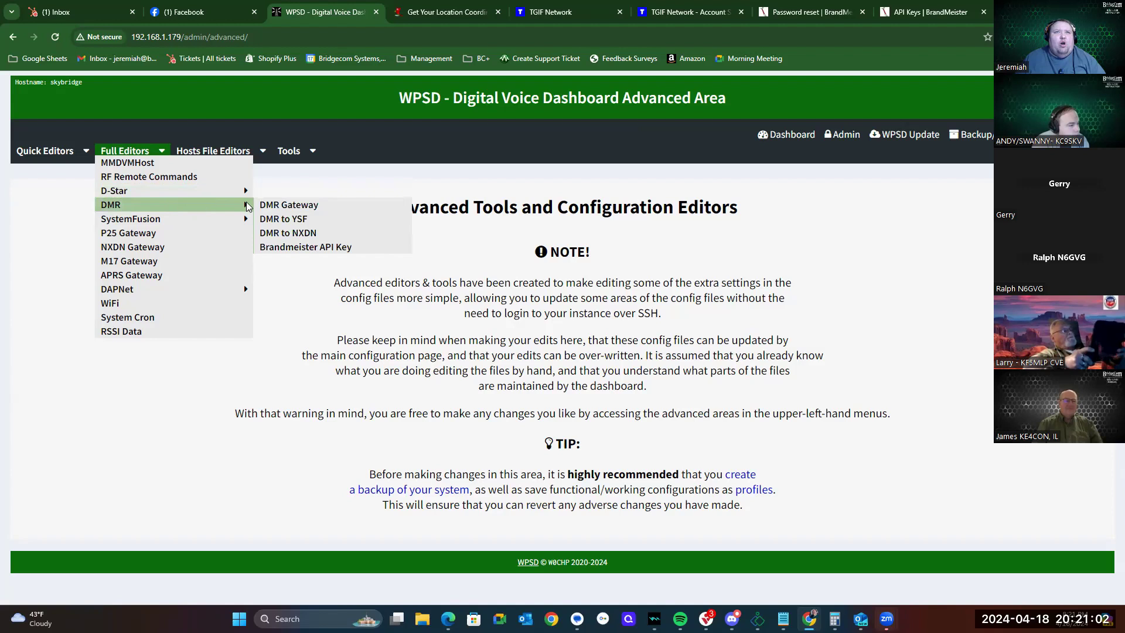
left_click(338, 253)
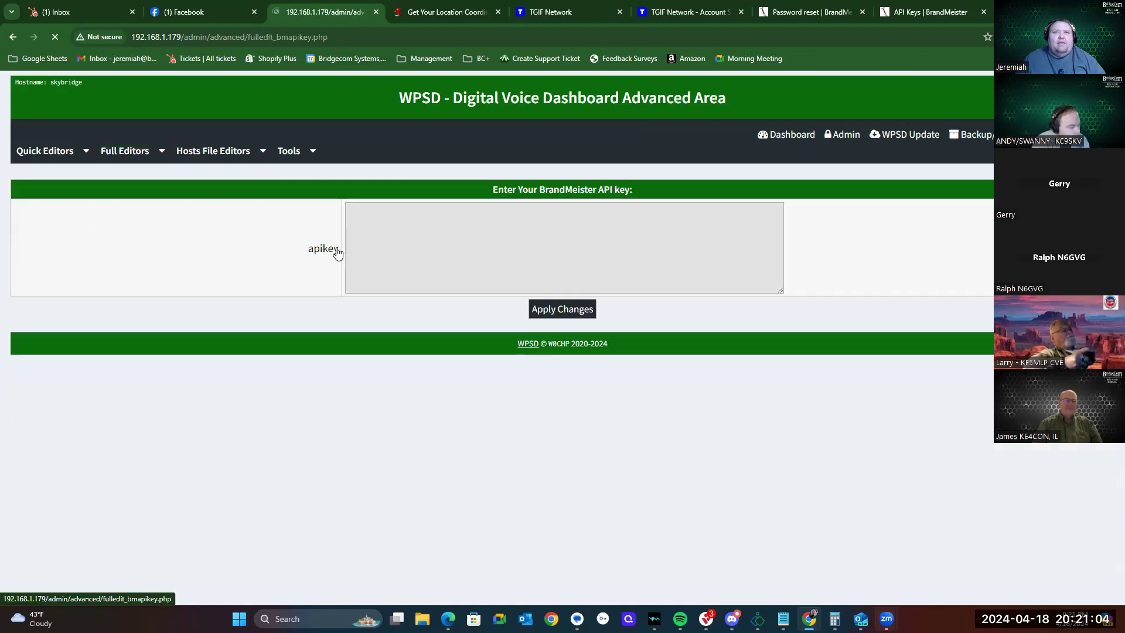
Step: Paste the copied key into the apikey field, then go to the Admin pages
left_click(549, 227)
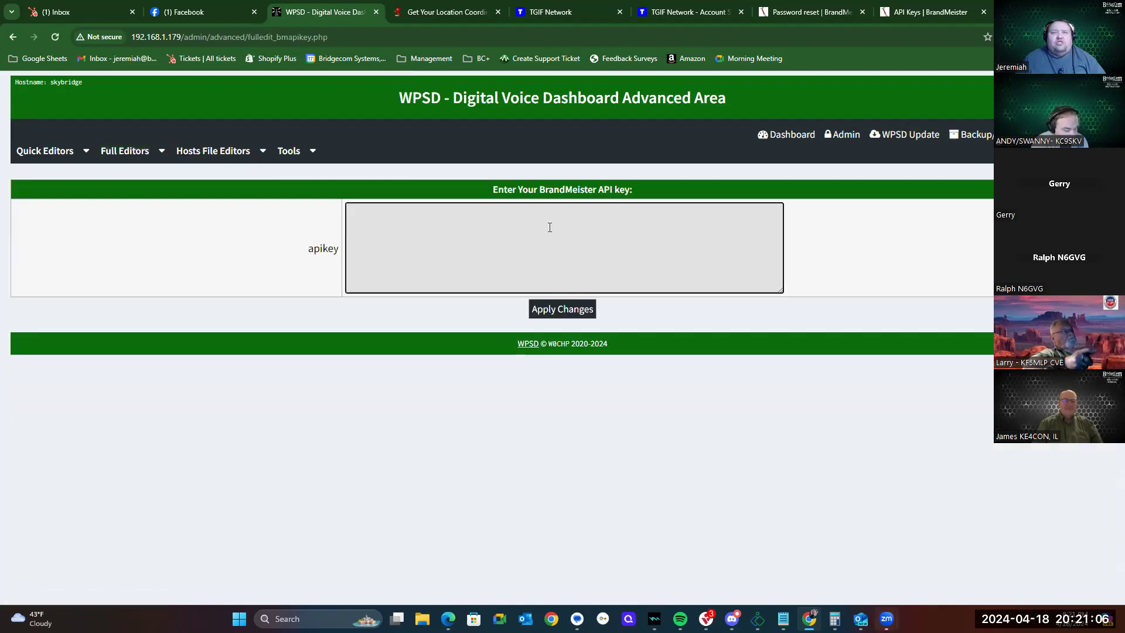
right_click(550, 227)
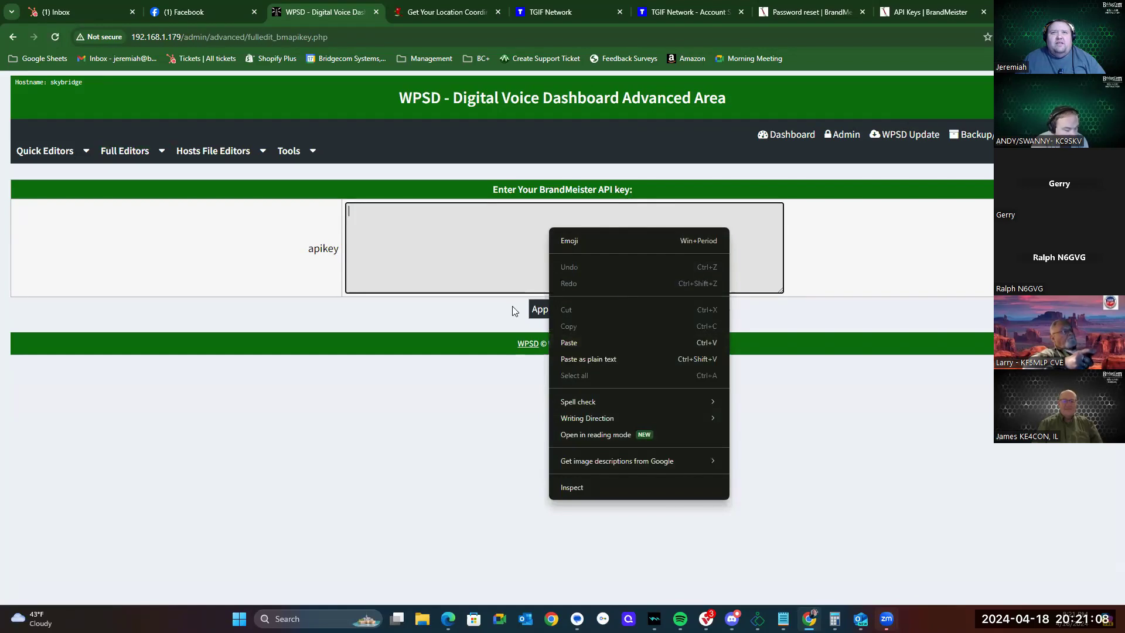
left_click(837, 134)
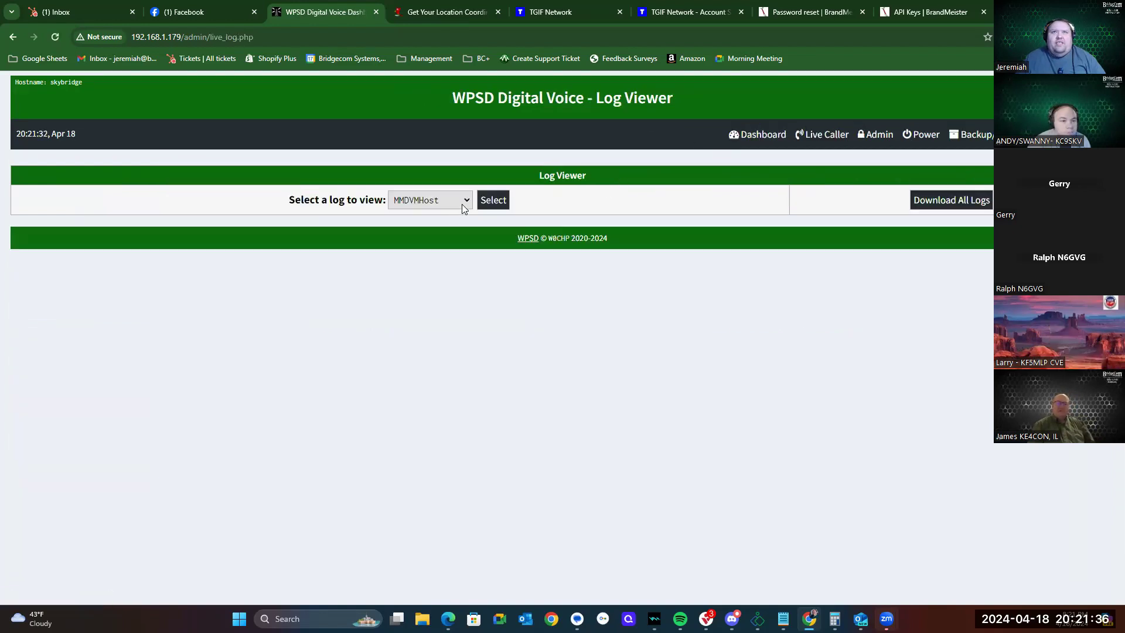
Step: Display the DMRGateway log in the Log Viewer
left_click(465, 201)
left_click(438, 241)
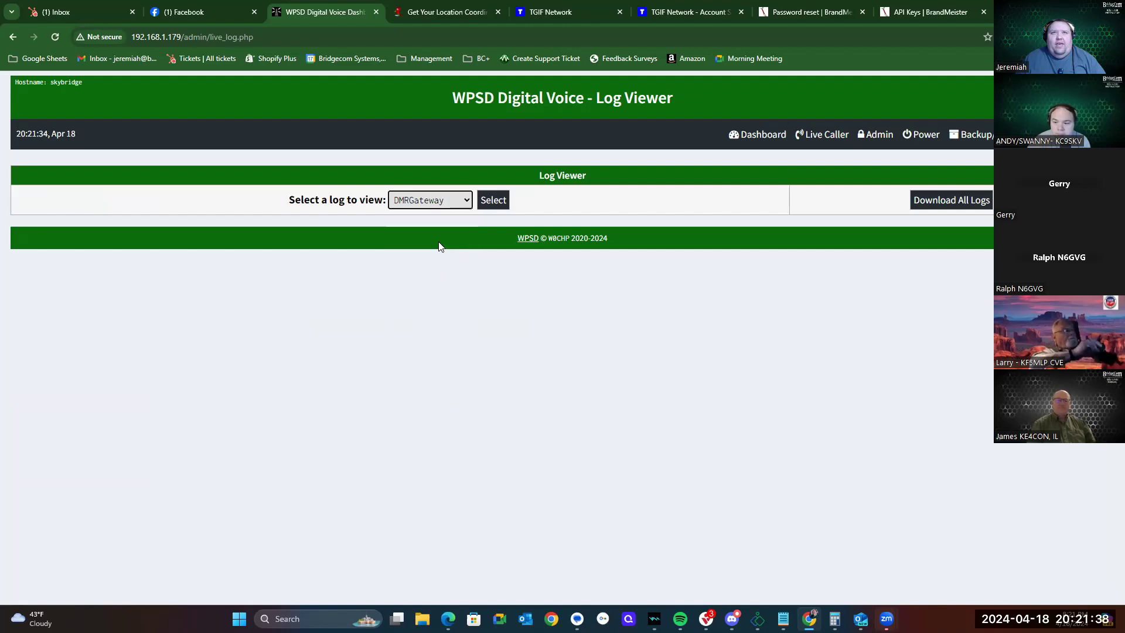
left_click(492, 201)
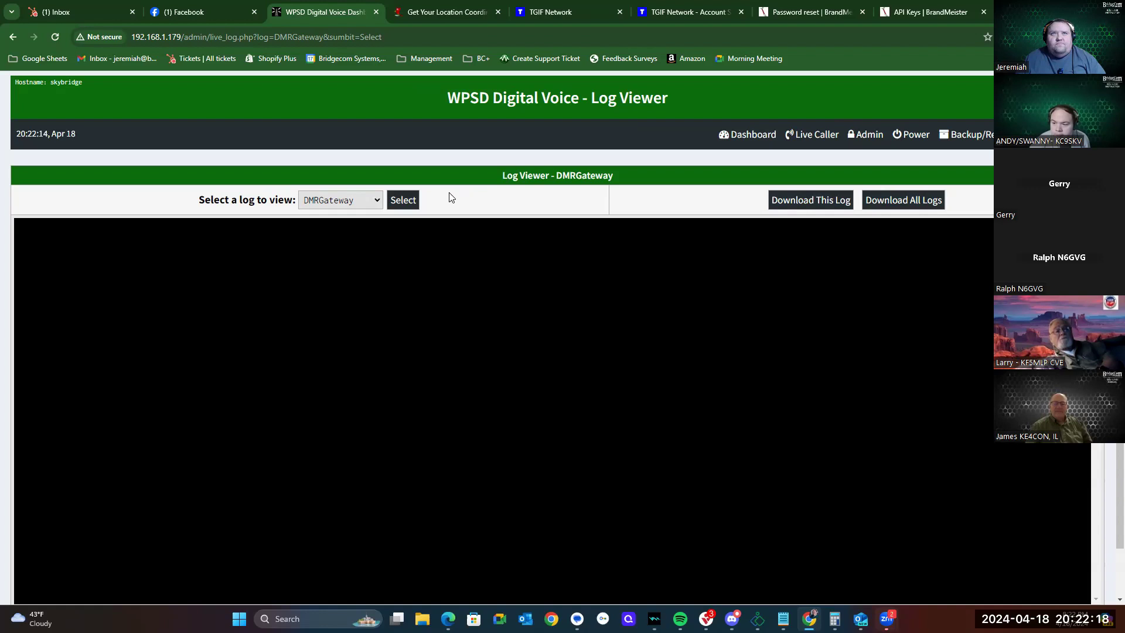
Step: Display the MMDVMHost log, then open the Configuration page
left_click(377, 203)
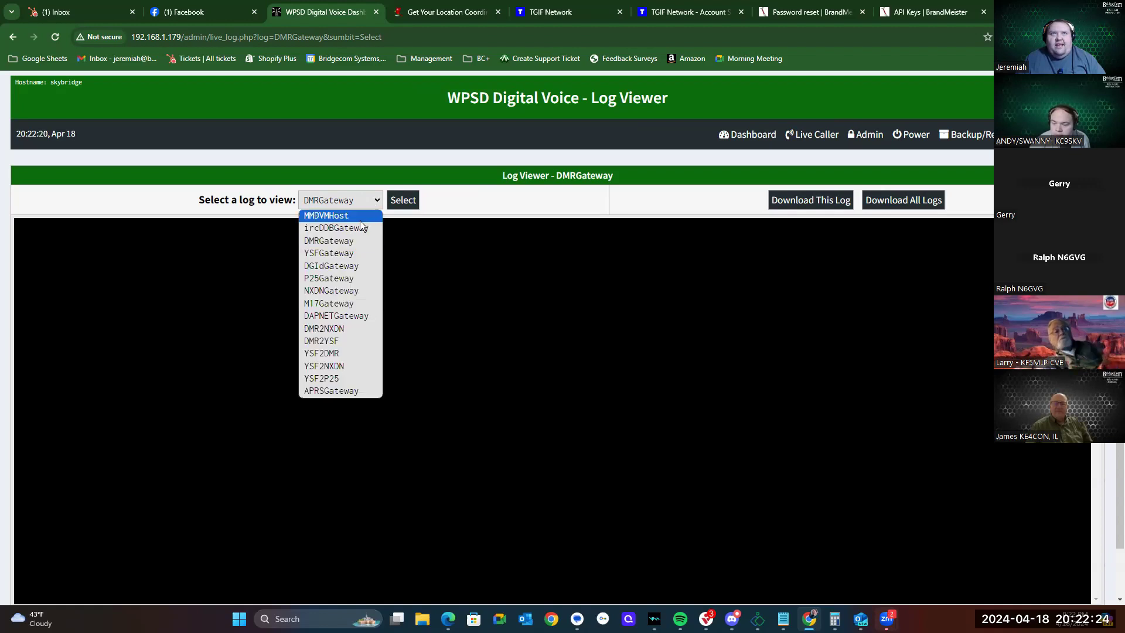
left_click(358, 217)
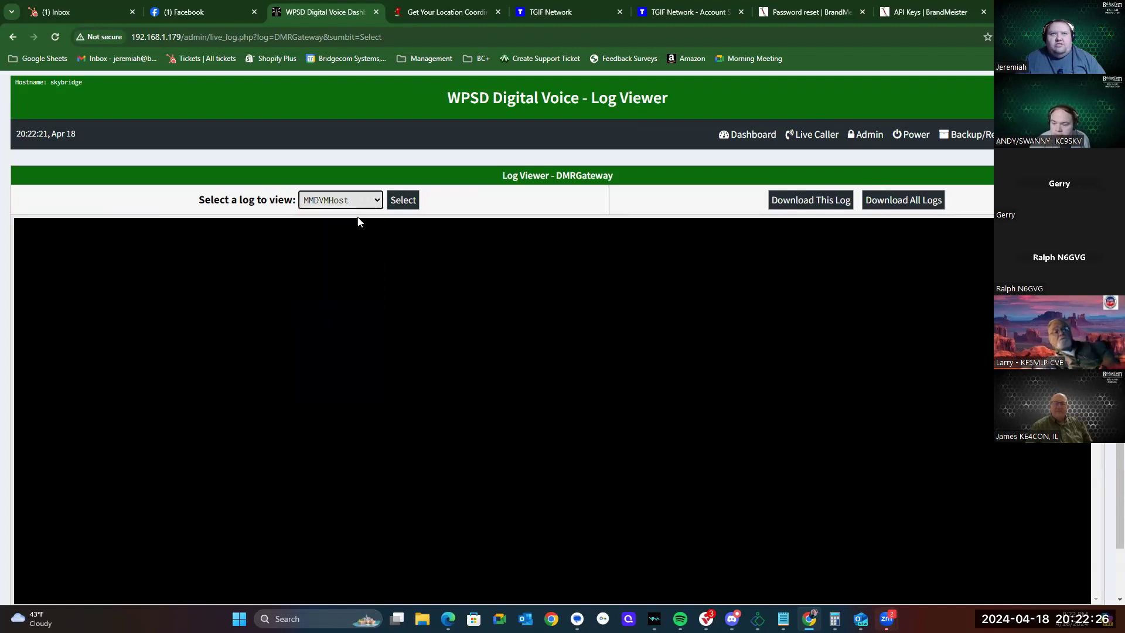
left_click(413, 201)
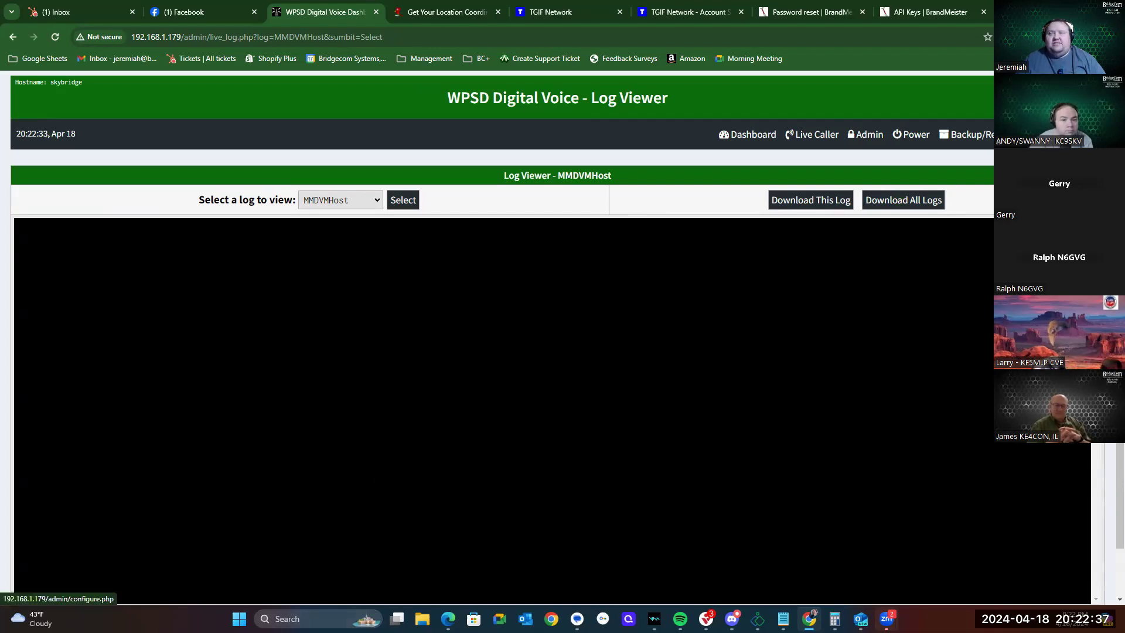
left_click(865, 134)
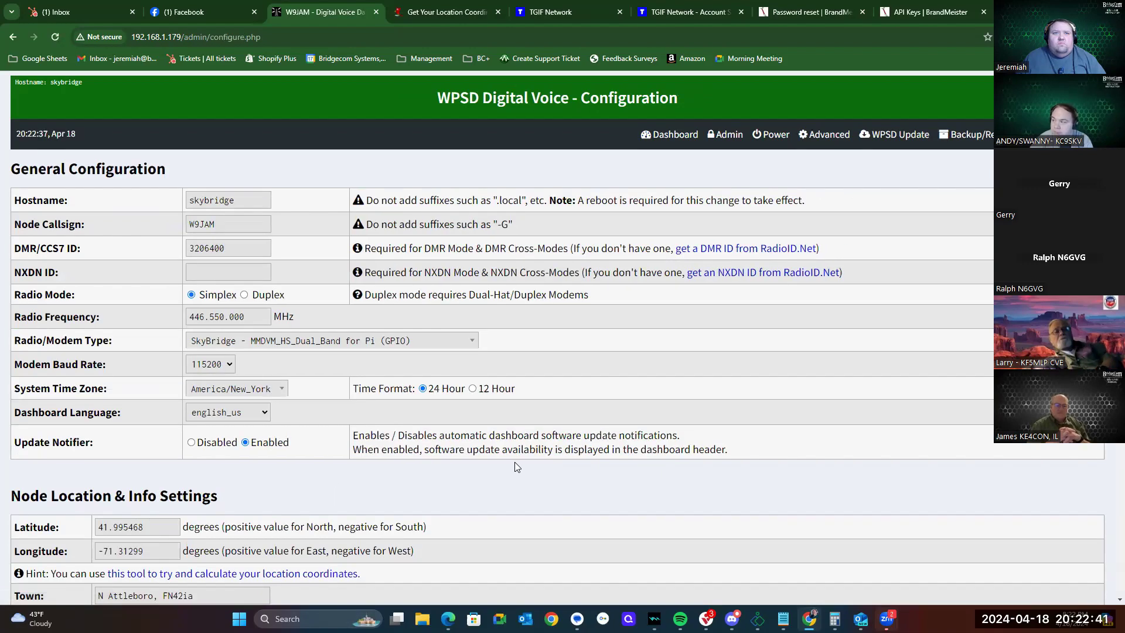
scroll(525, 466, "down", 7)
scroll(457, 456, "down", 9)
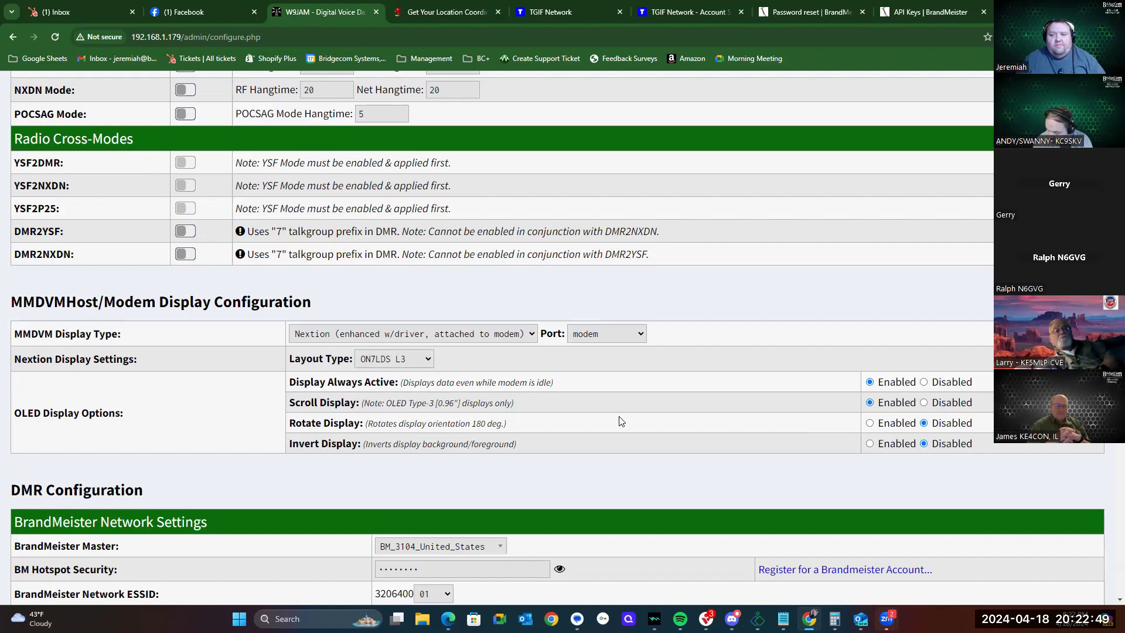
scroll(621, 420, "down", 8)
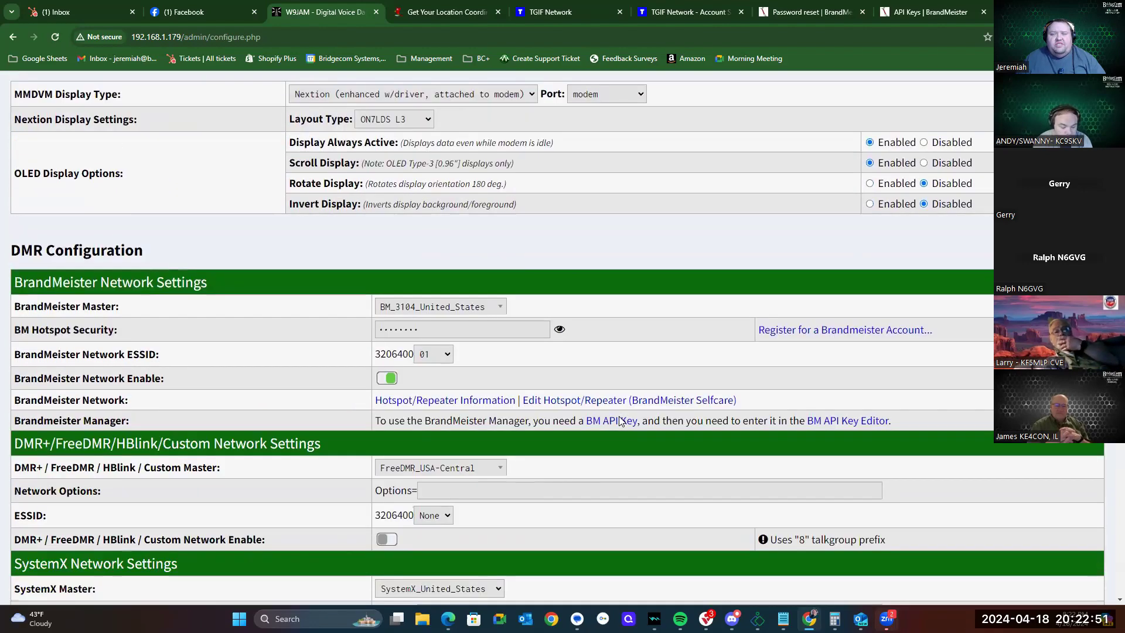
scroll(621, 421, "down", 9)
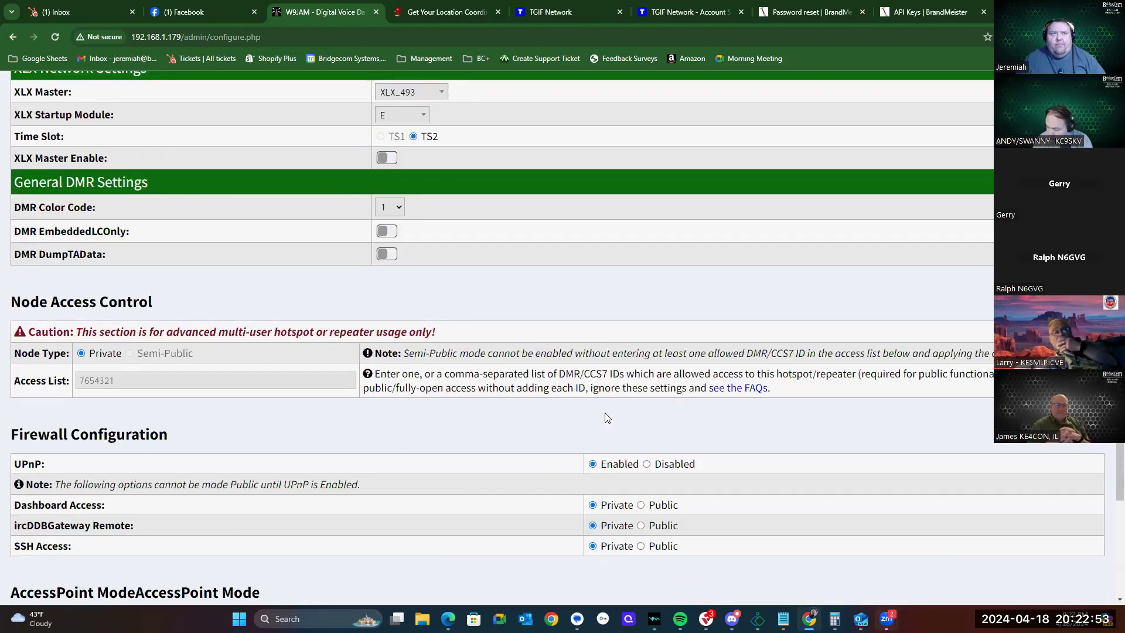
left_click(122, 380)
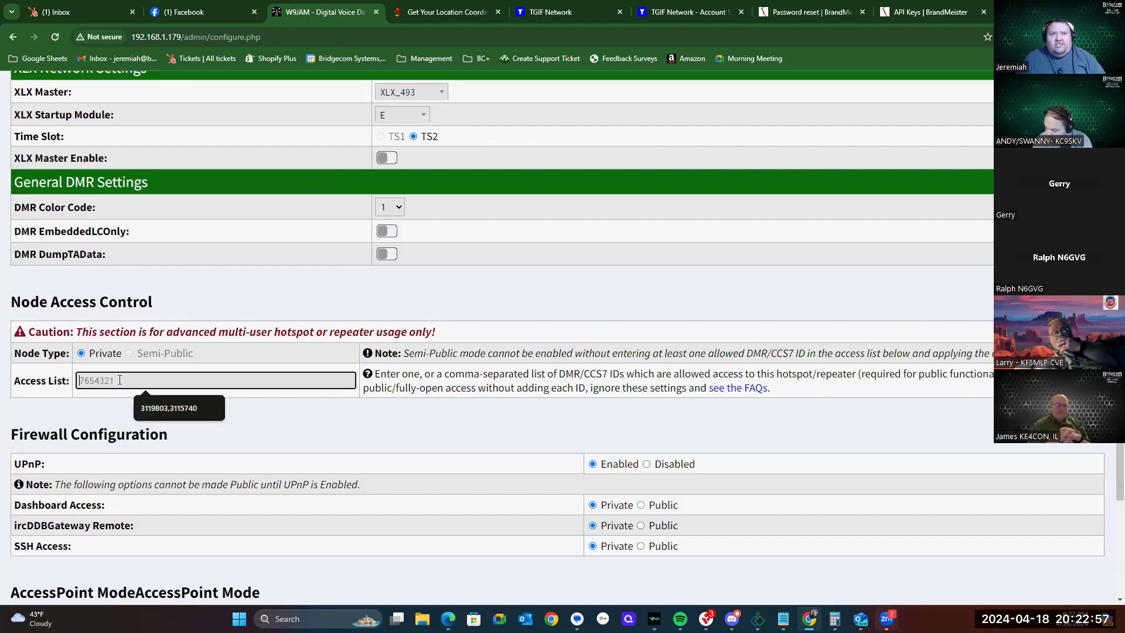
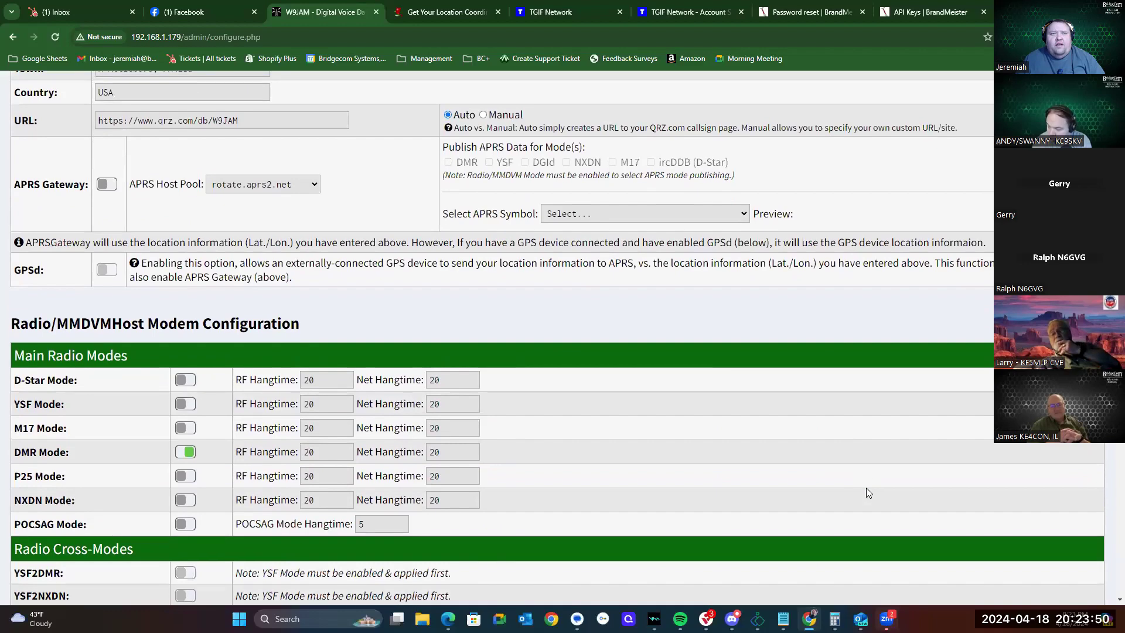
Step: Scroll to DMR Configuration and open the hotspot's BrandMeister Hotspot/Repeater Information page
scroll(864, 497, "down", 1)
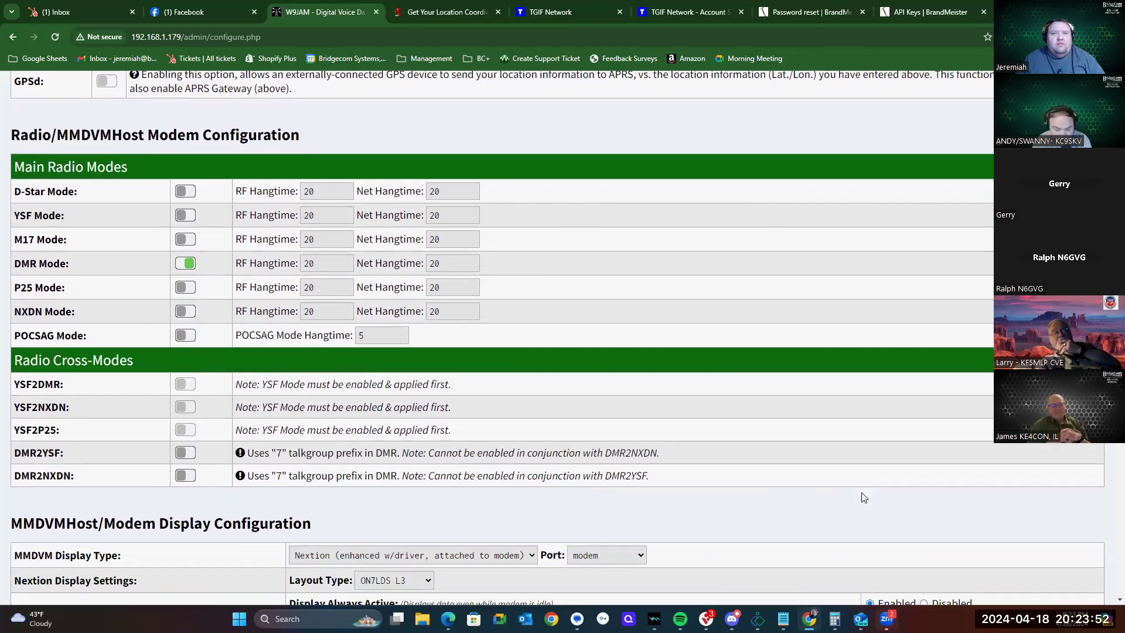
scroll(603, 467, "down", 6)
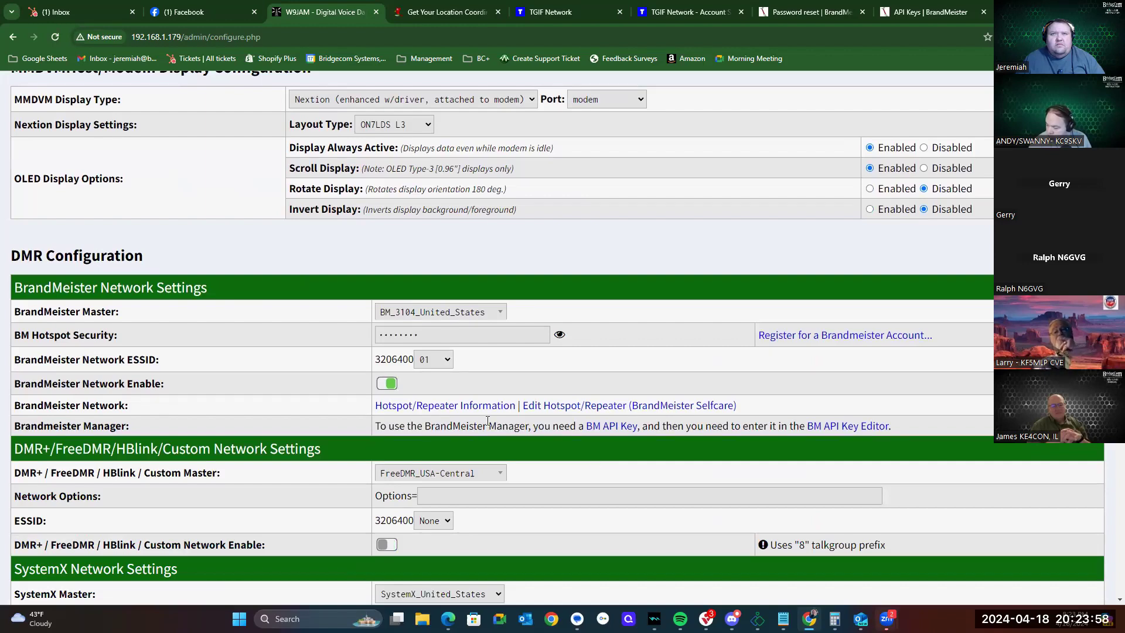
left_click(450, 406)
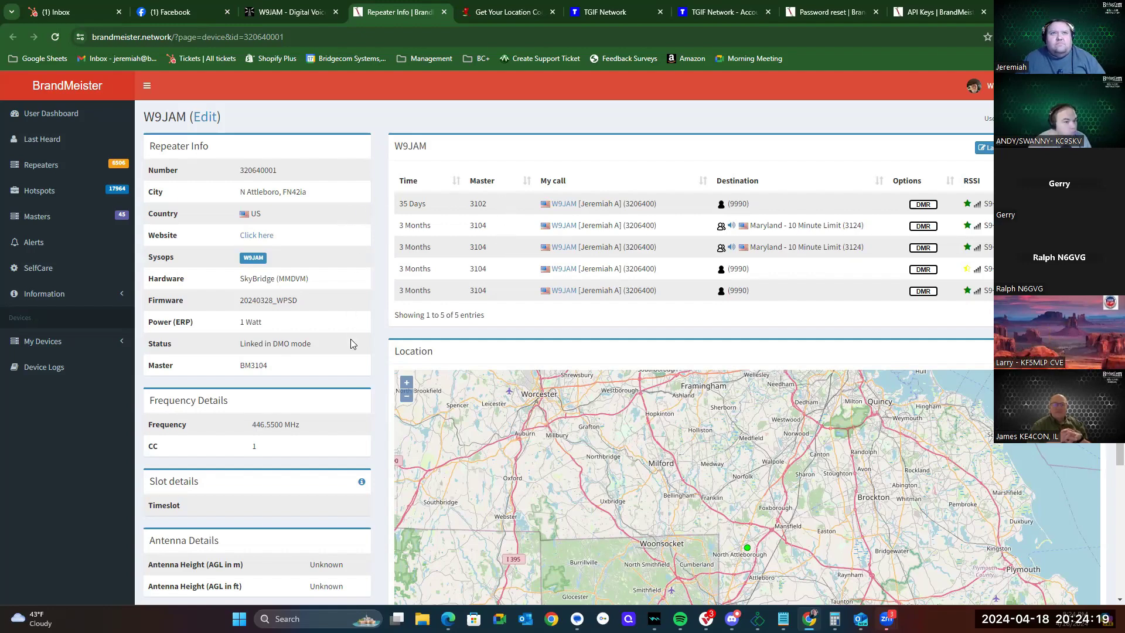
scroll(350, 347, "down", 1)
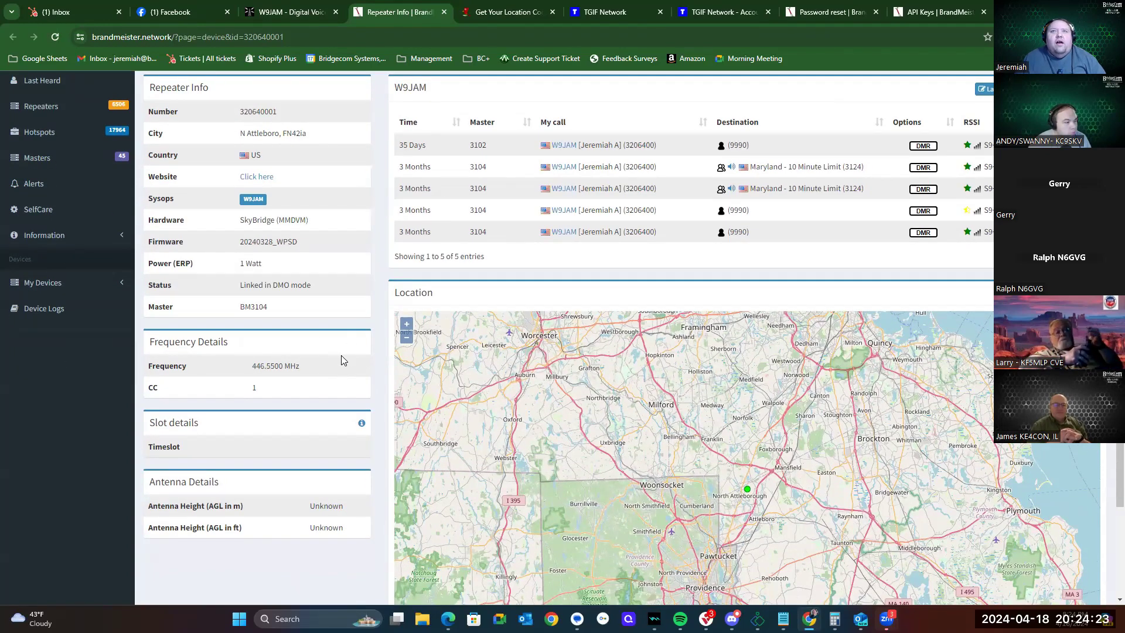
scroll(341, 358, "up", 1)
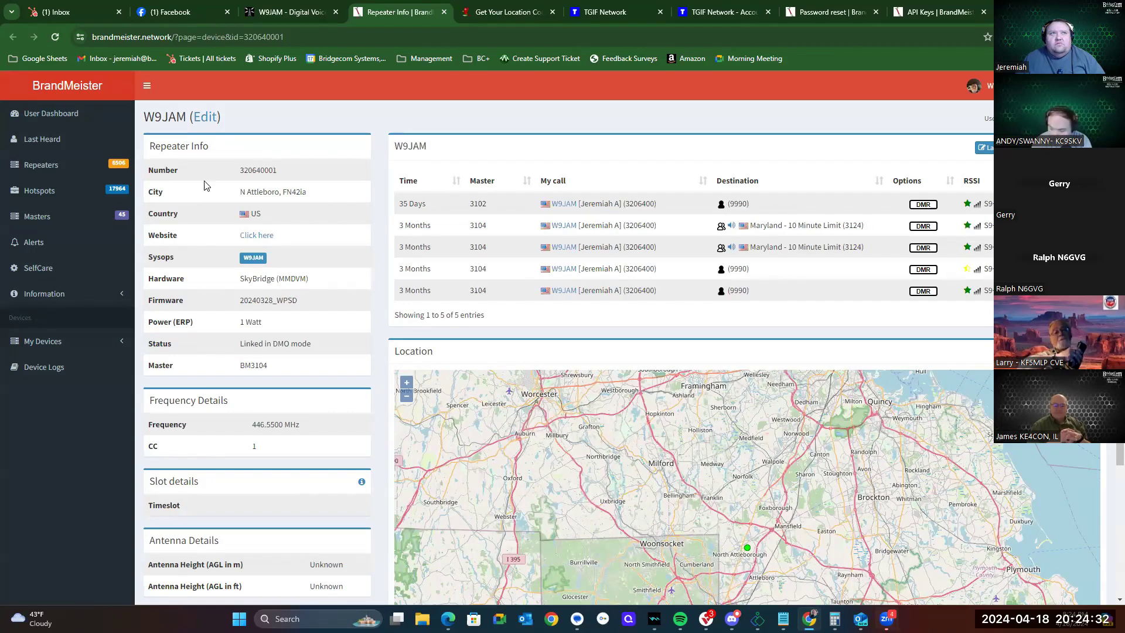
left_click(470, 39)
Step: Go to repeaterbook.com and open the North American proximity repeater search
type("repeaterbook.")
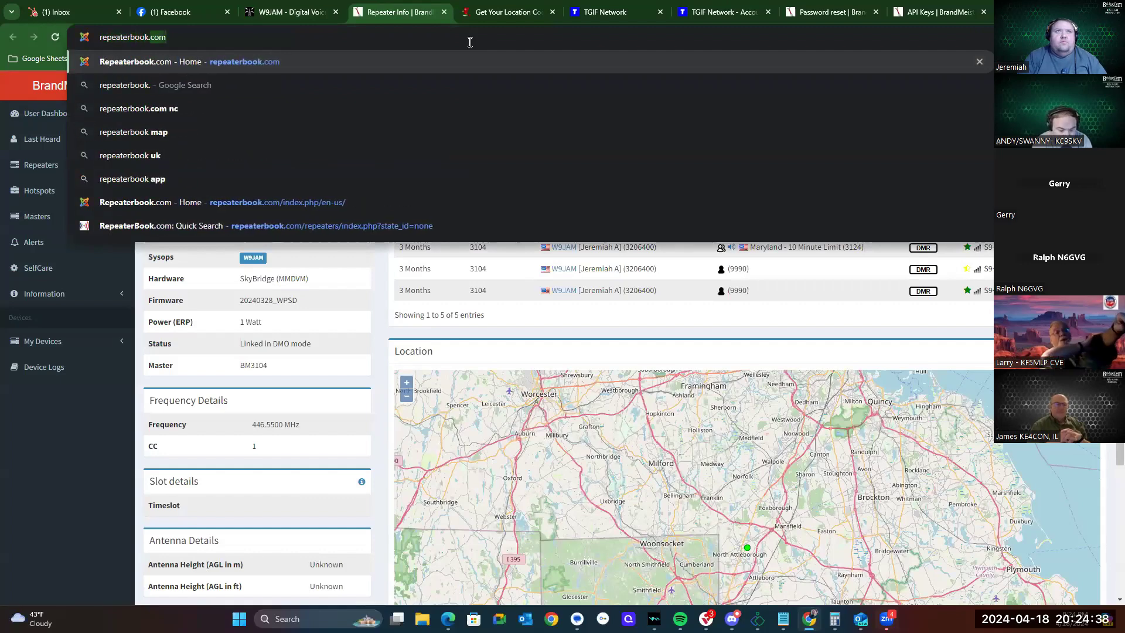
key("Return")
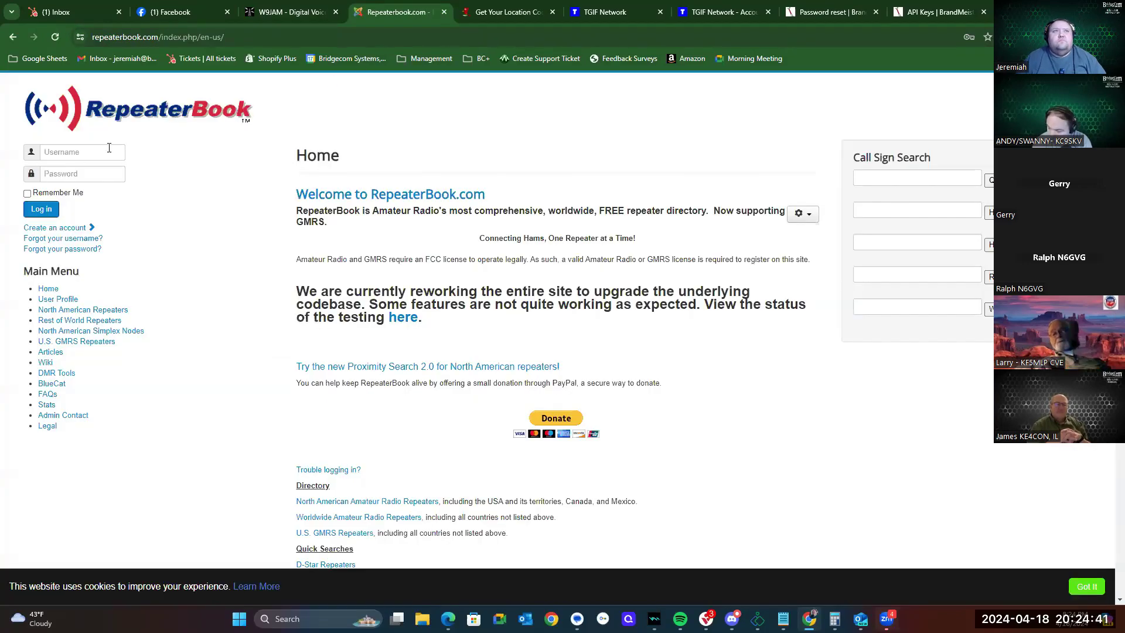
left_click(88, 311)
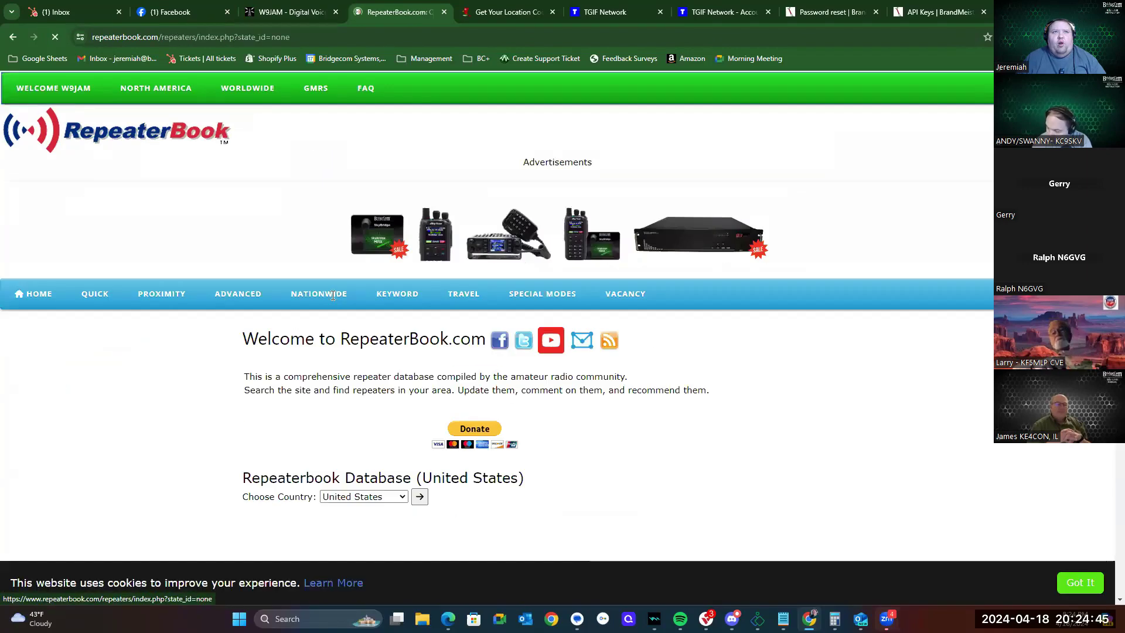
left_click(158, 350)
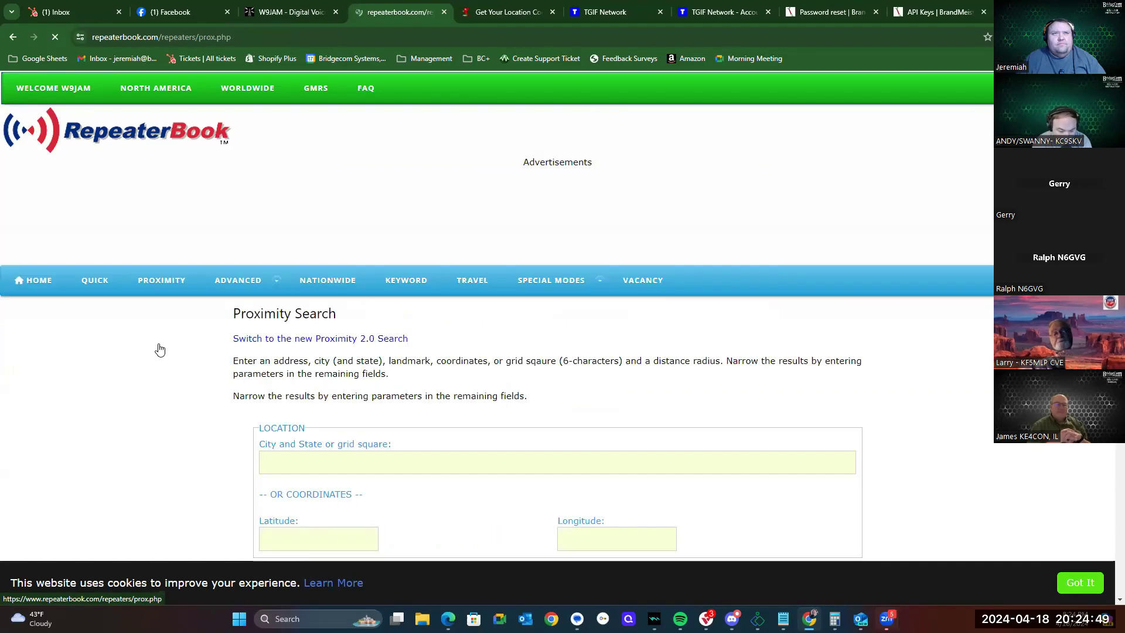
Step: Search near North Attleboro, MA with DMR ticked and FM unticked
left_click(367, 516)
type("Nor")
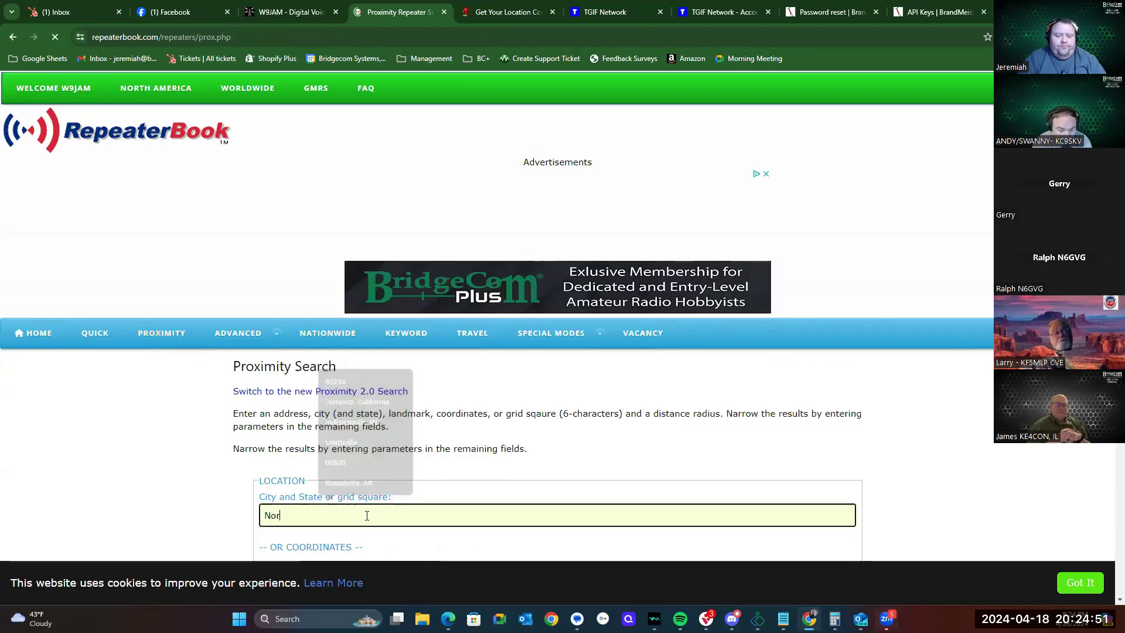
type("th Attle")
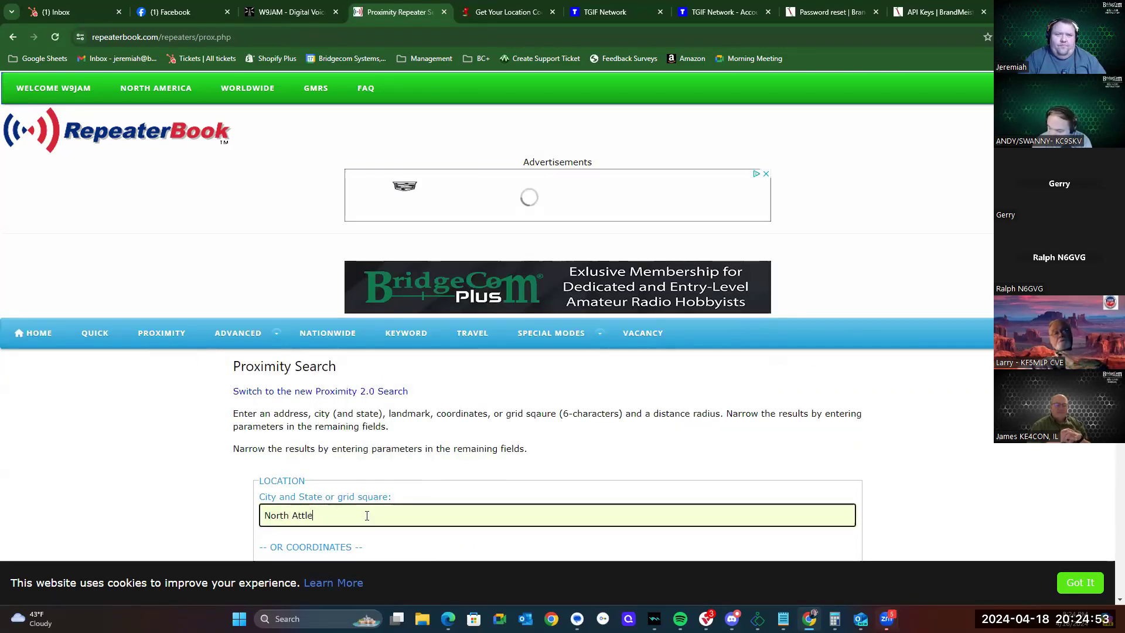
type("boro, MA")
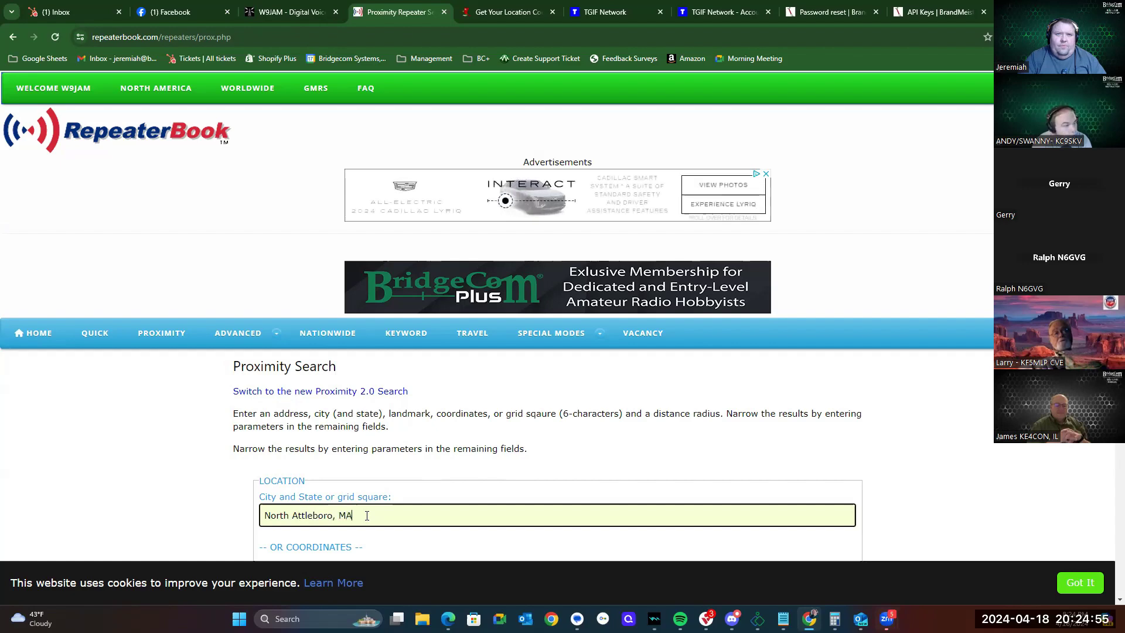
scroll(550, 506, "down", 12)
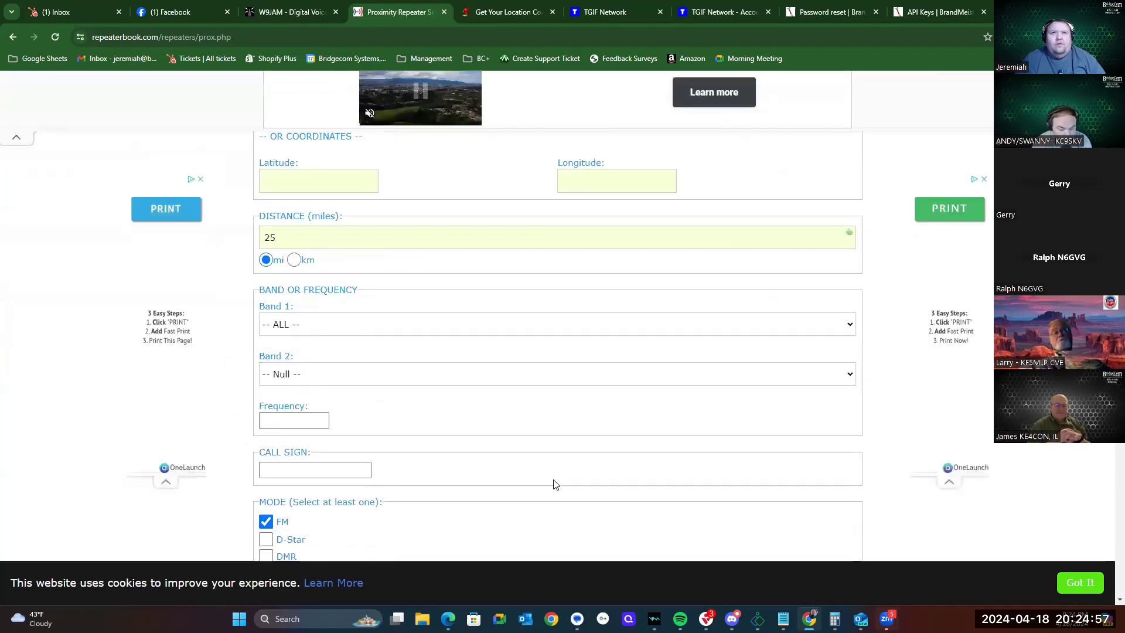
left_click(266, 263)
left_click(265, 229)
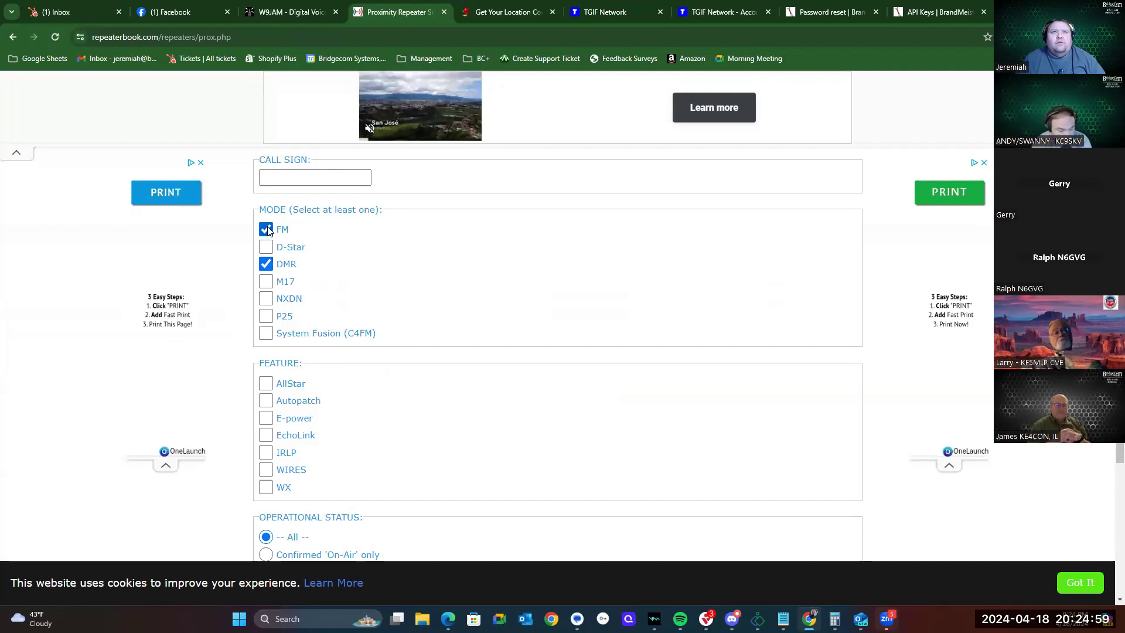
scroll(586, 345, "down", 5)
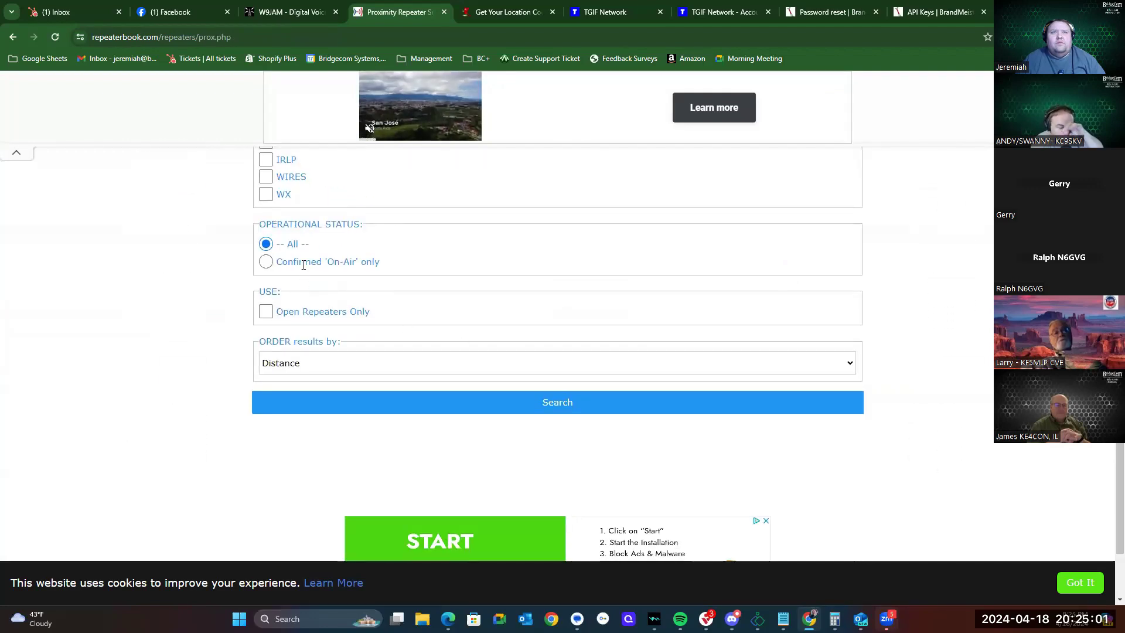
left_click(555, 405)
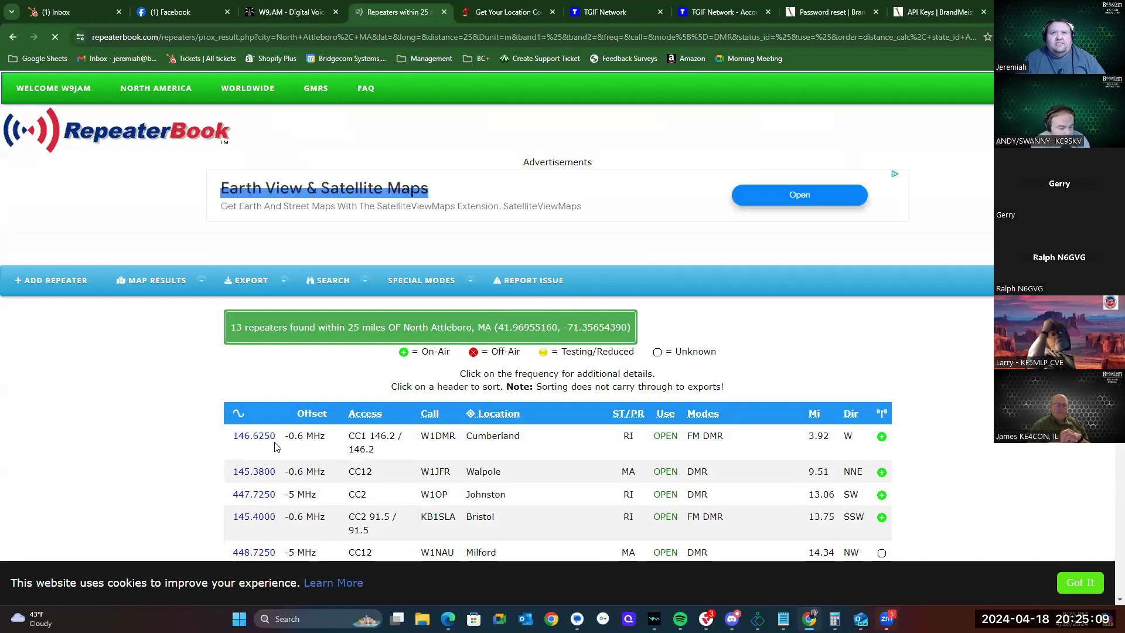
Step: Open the 146.6250 Cumberland, RI repeater's details, then its DMR ID 314401 BrandMeister link
scroll(258, 439, "down", 5)
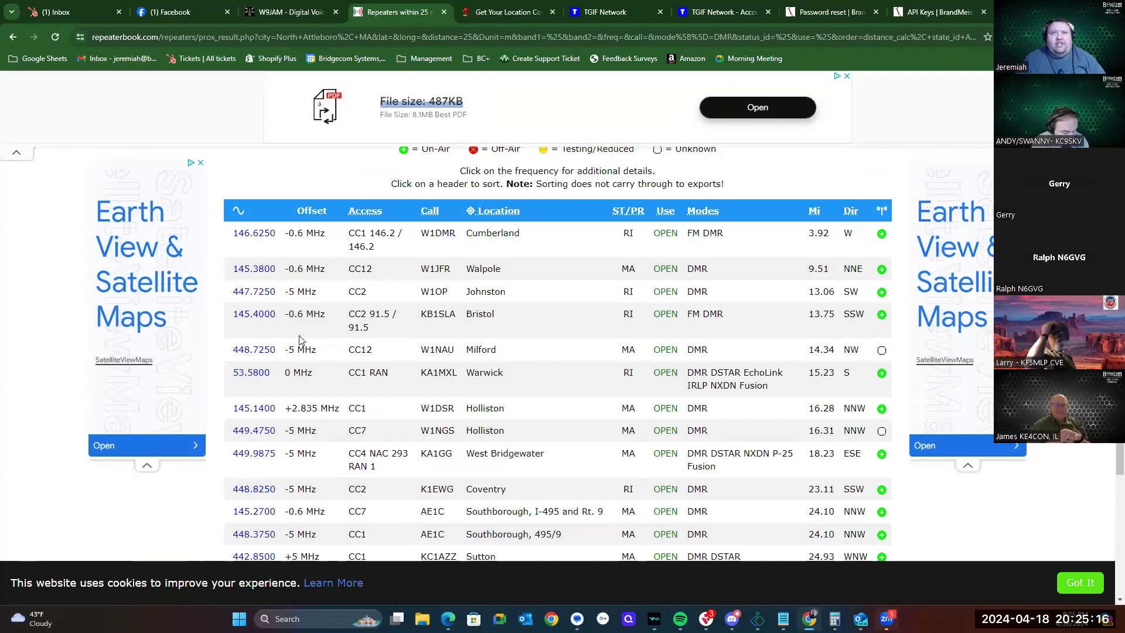
left_click(254, 234)
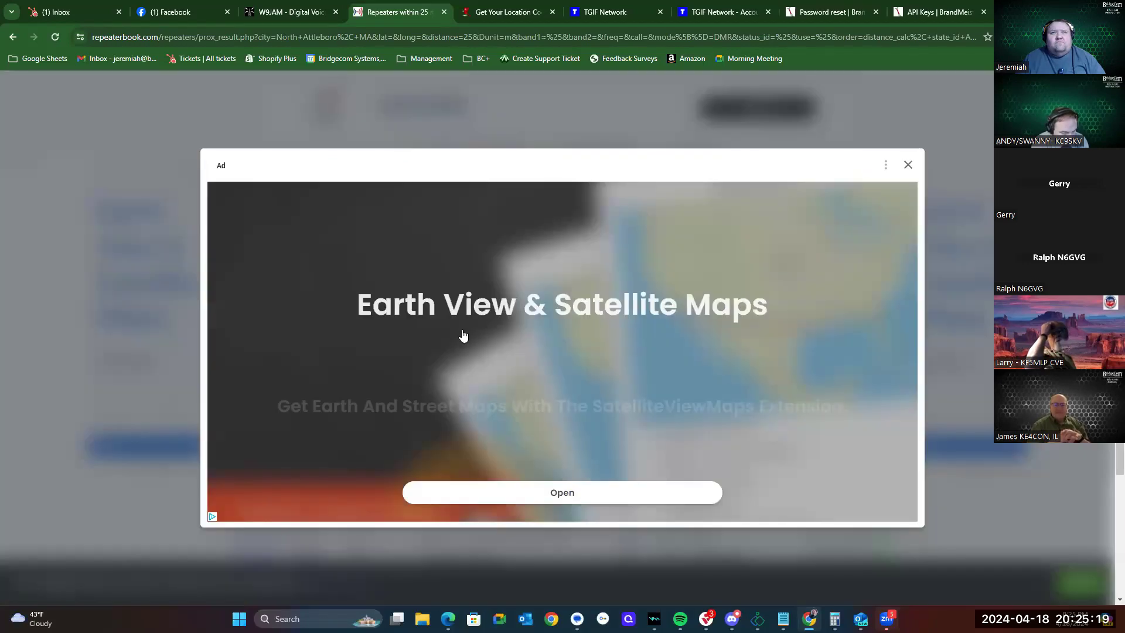
left_click(908, 163)
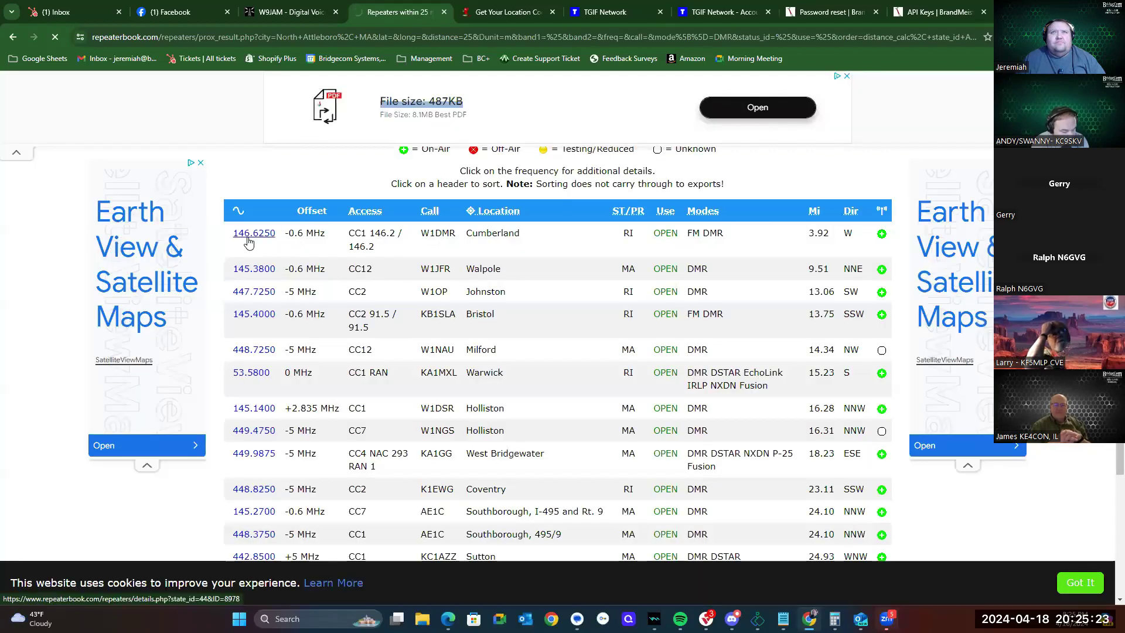
left_click(248, 235)
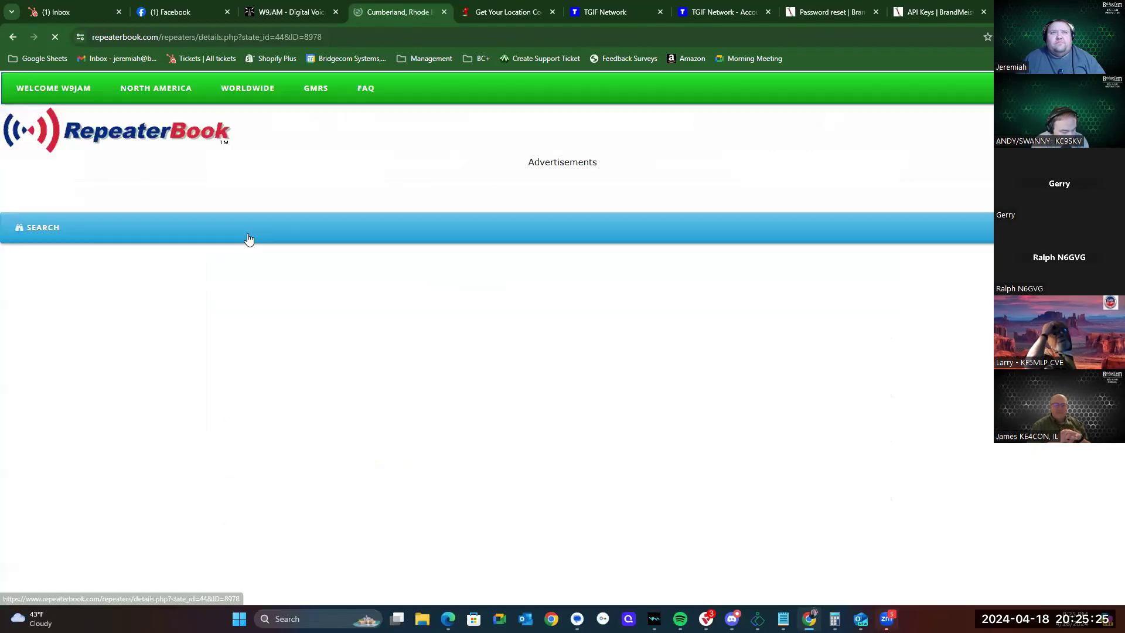
scroll(261, 349, "down", 4)
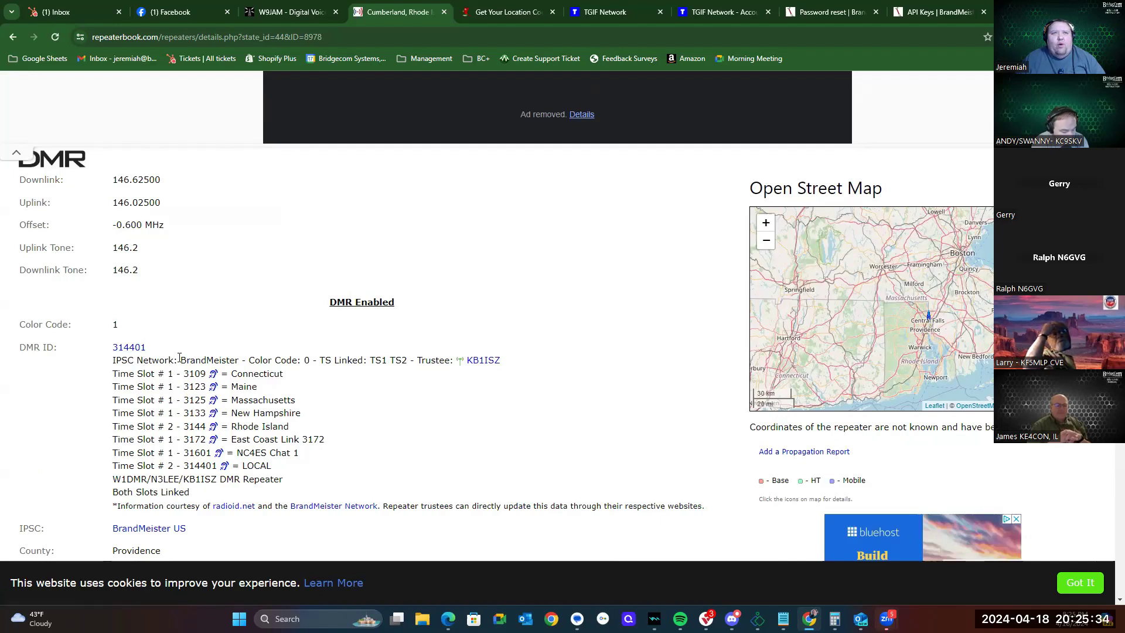
left_click(142, 347)
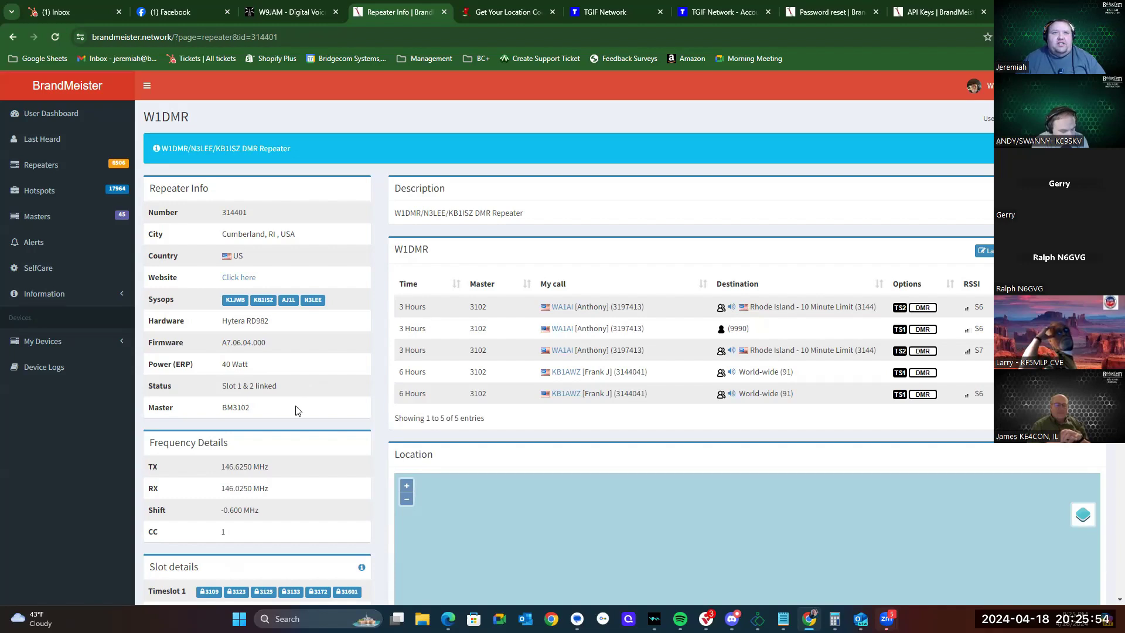
scroll(329, 391, "down", 3)
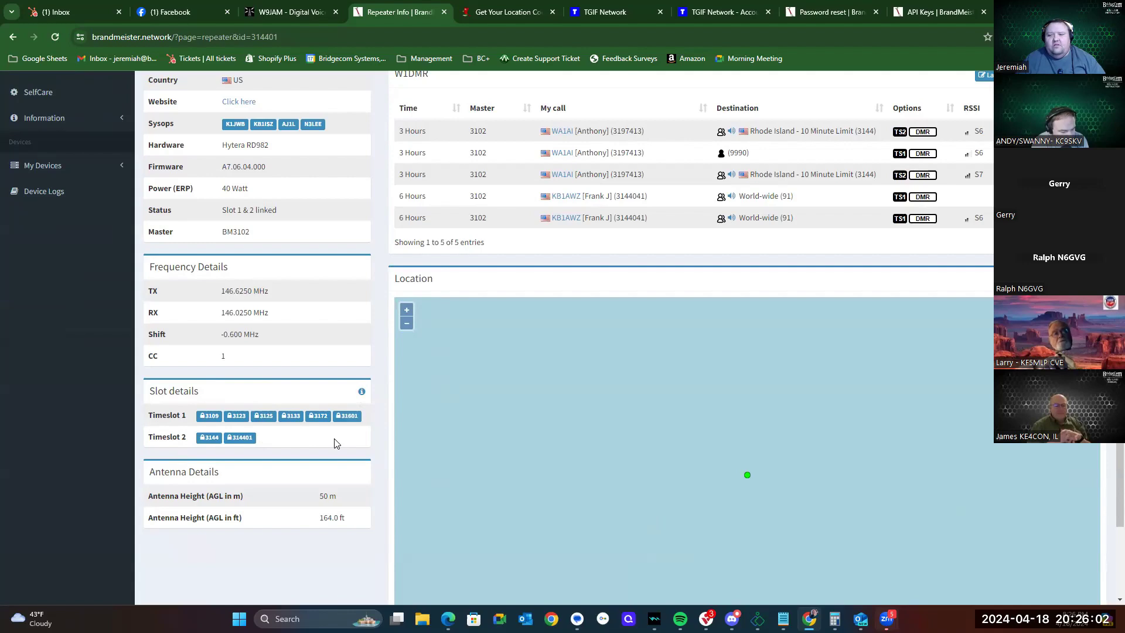
scroll(318, 375, "up", 3)
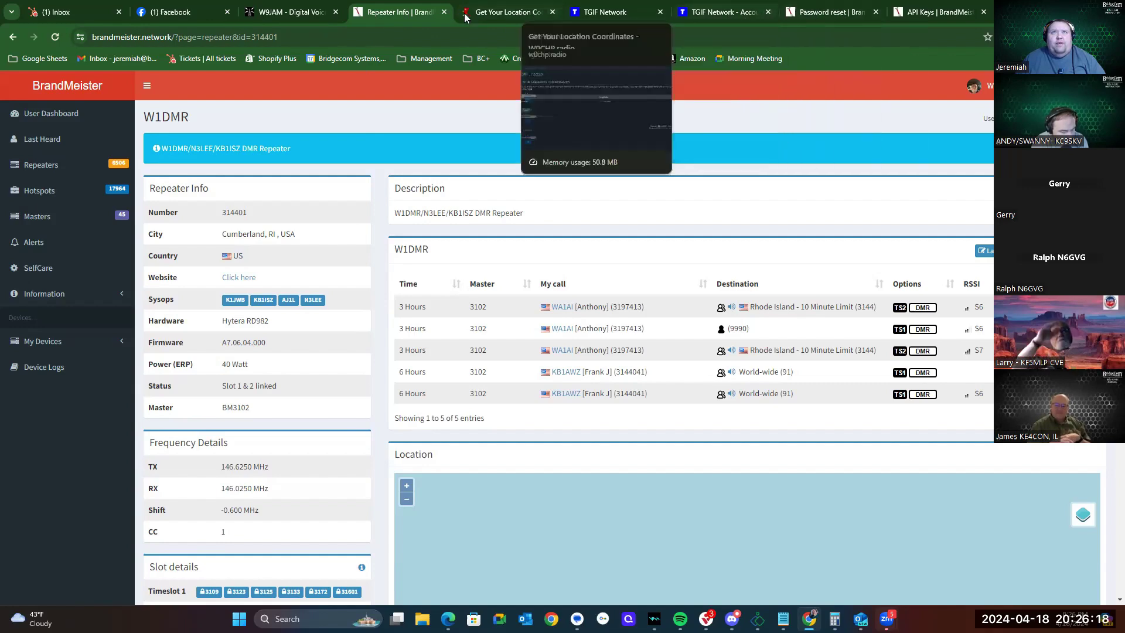
left_click(12, 38)
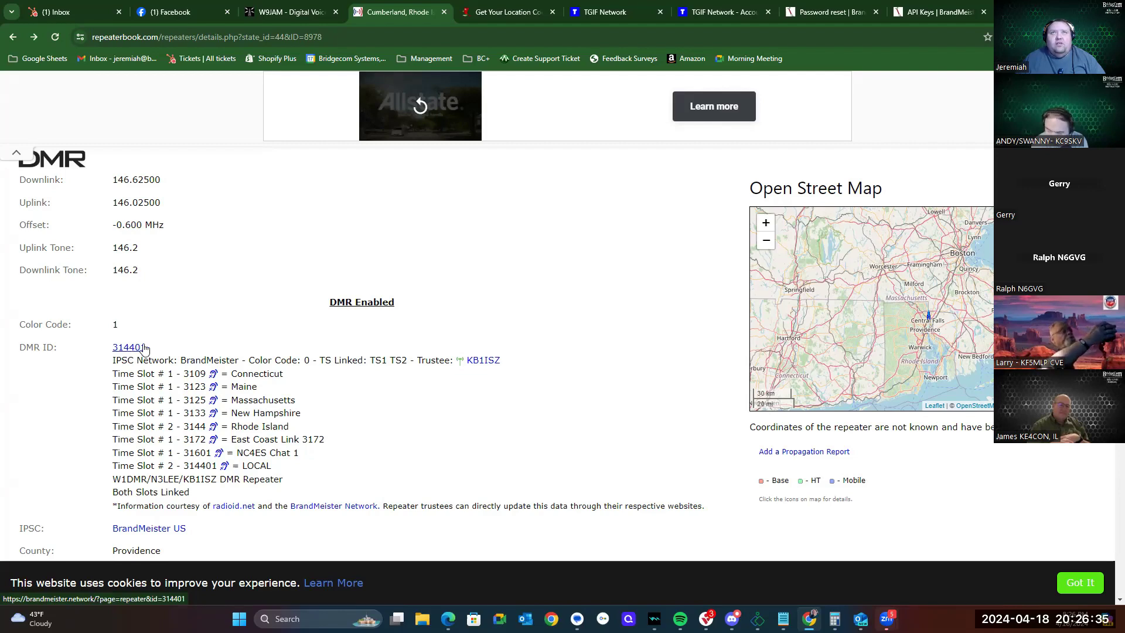
left_click(144, 349)
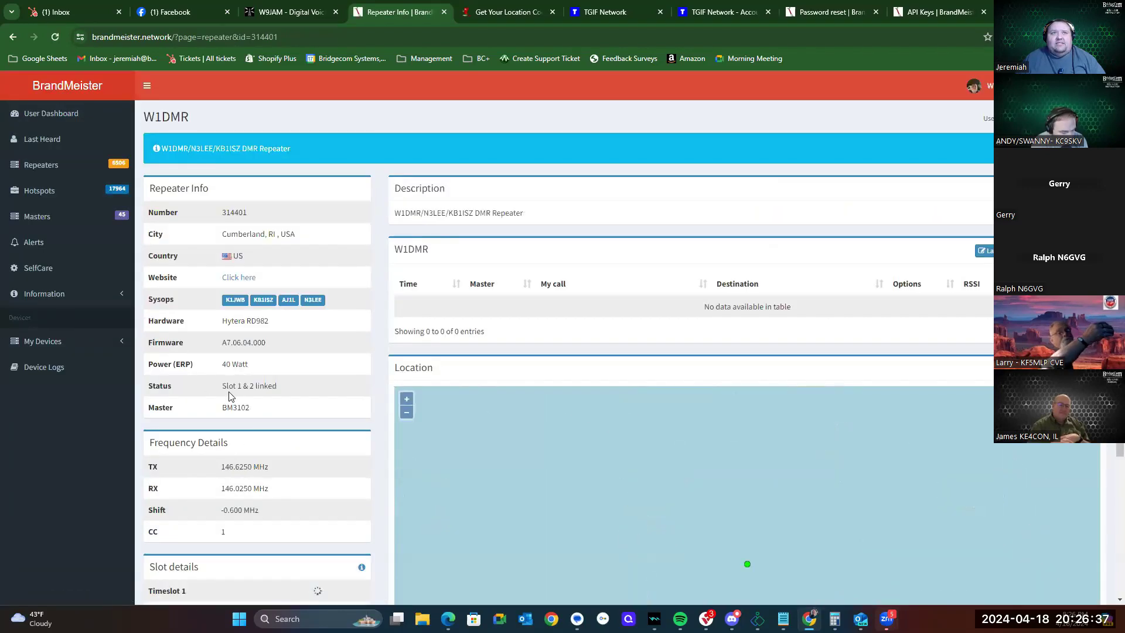